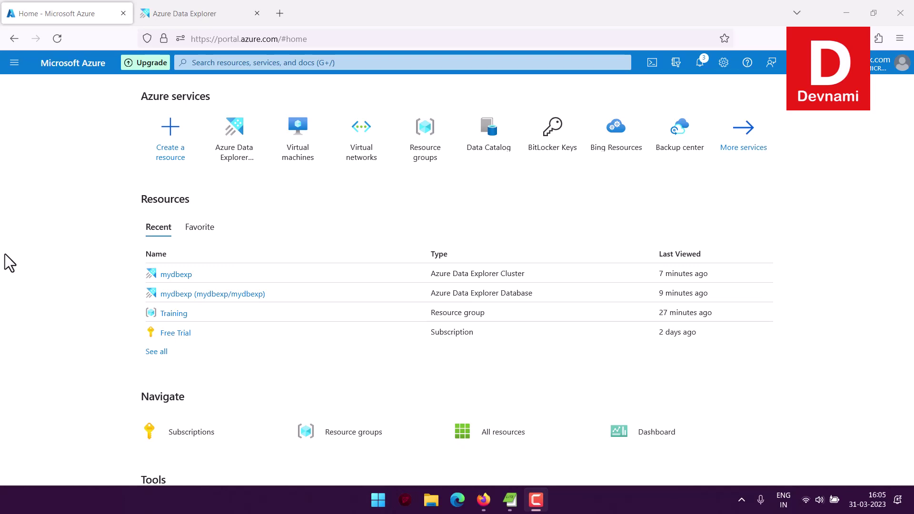
Look over the Azure Data Explorer web app's home page and signed-in account, and return to the Azure portal home page
left_click(189, 18)
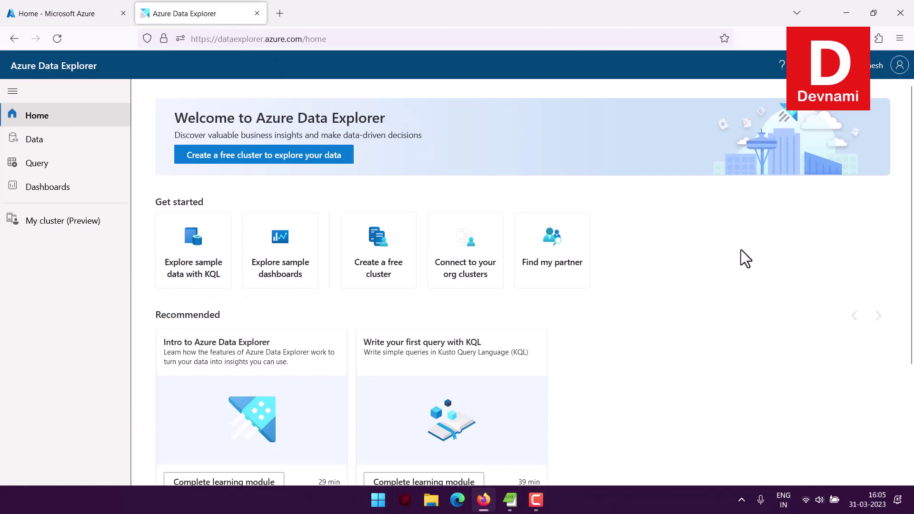
left_click(898, 66)
left_click(654, 95)
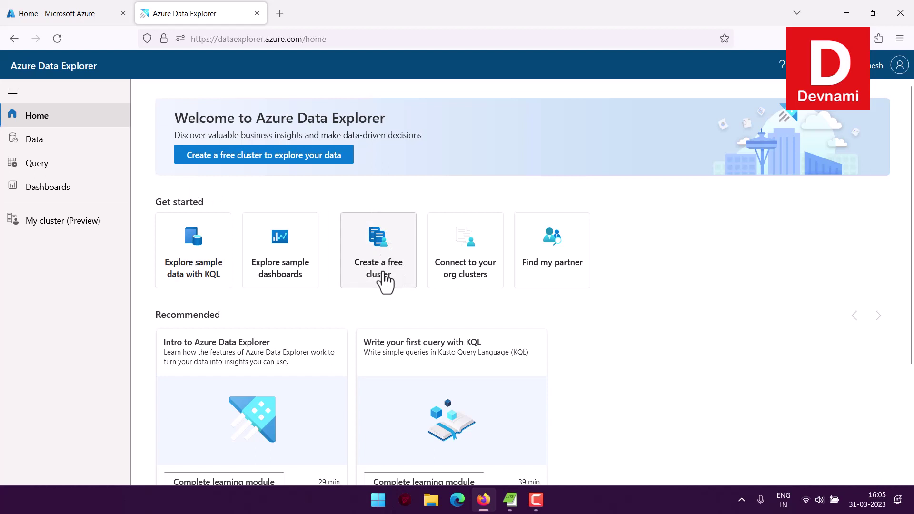
left_click(56, 13)
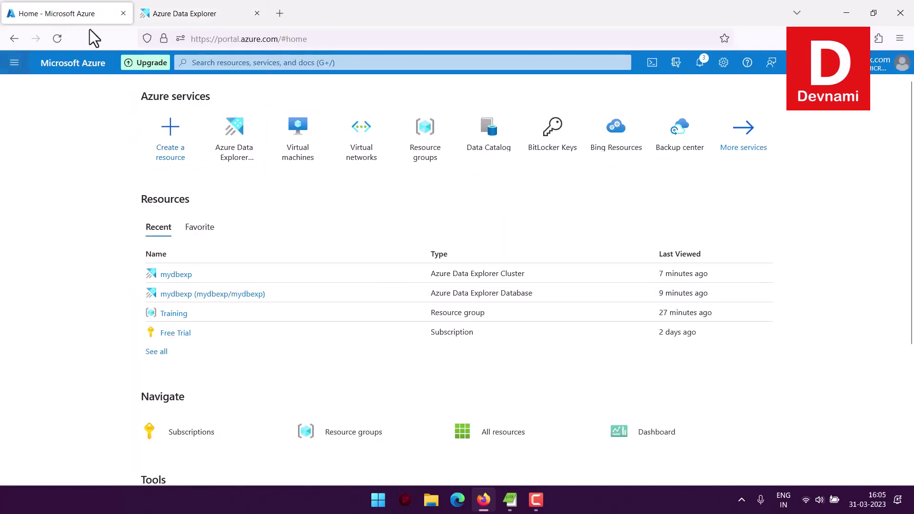
left_click(204, 21)
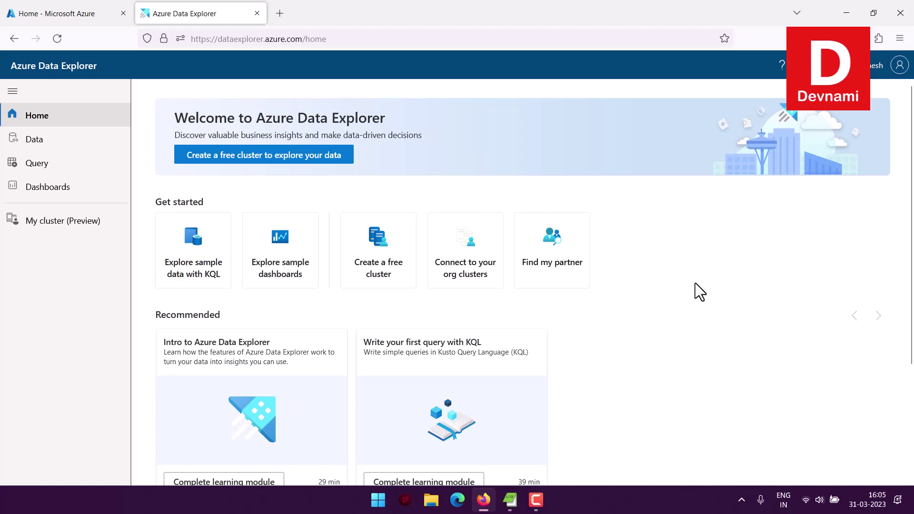
left_click(84, 17)
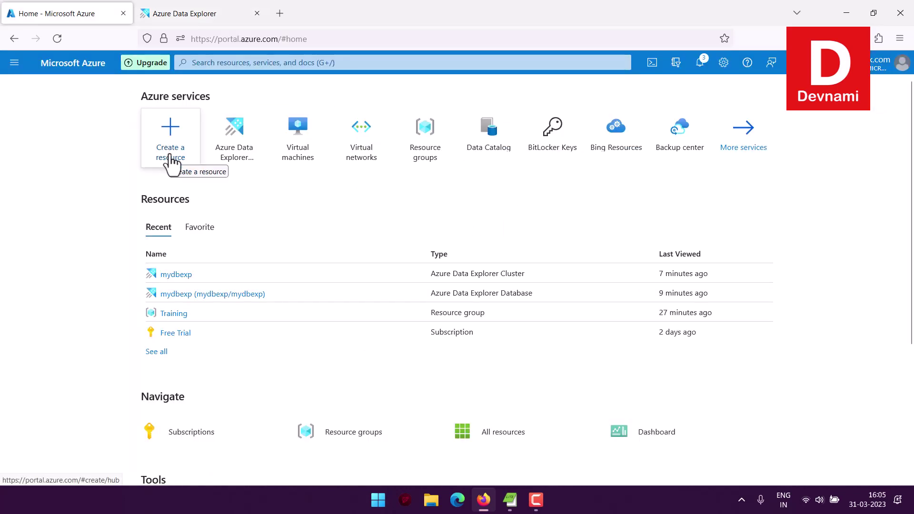
Begin a new Azure Data Explorer cluster named myclusterdb in the Training resource group
mouse_move(236, 164)
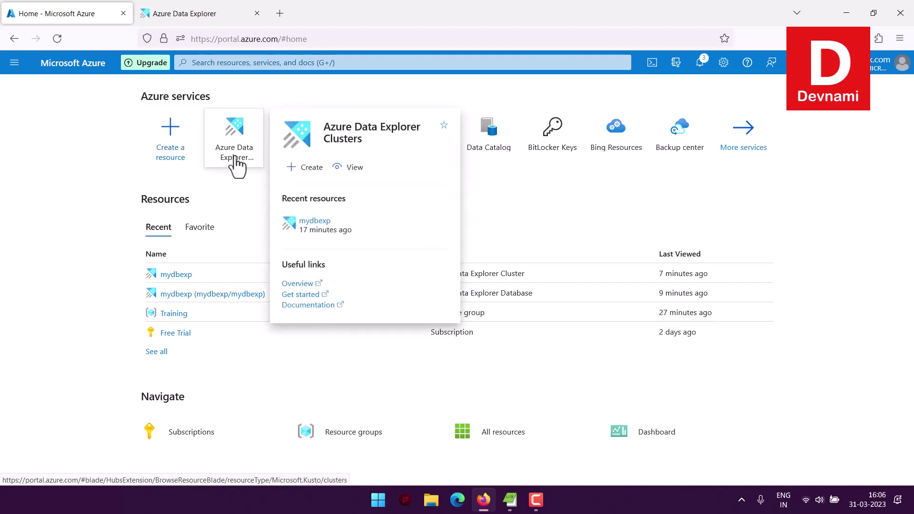
left_click(236, 164)
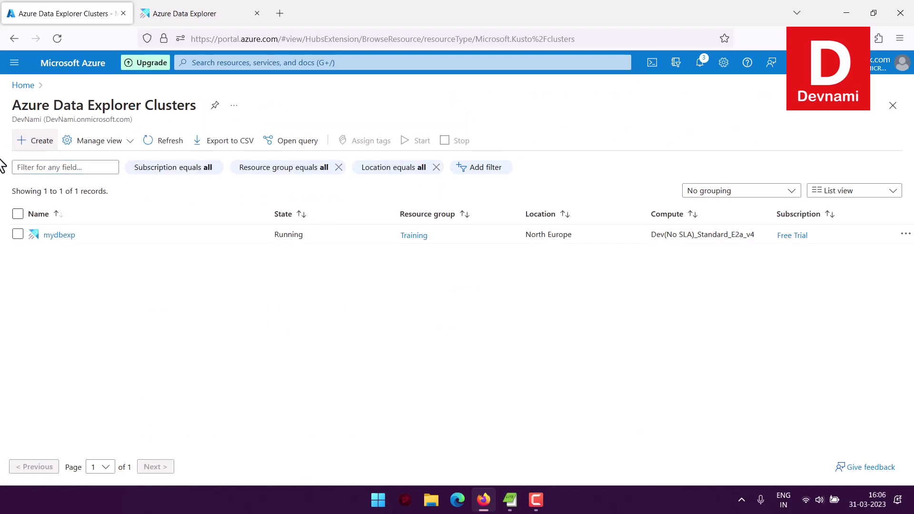
left_click(14, 146)
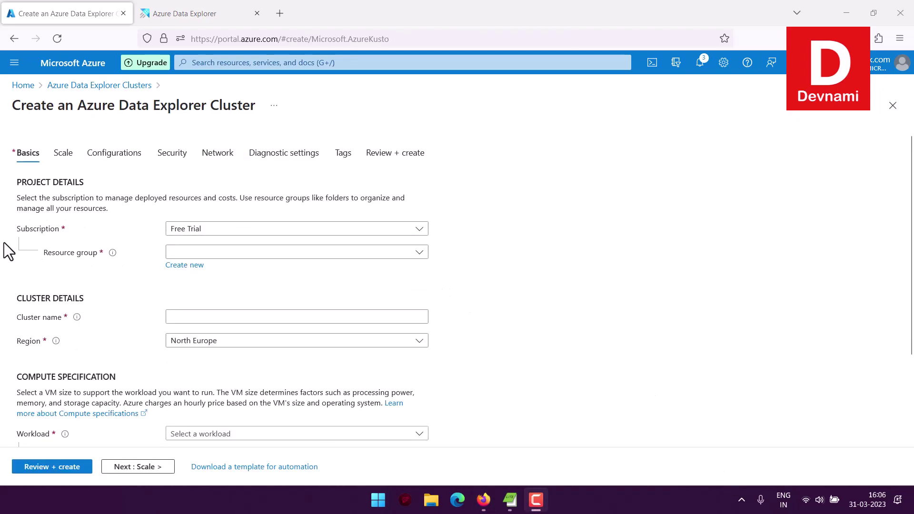
scroll(4, 241, "down", 2)
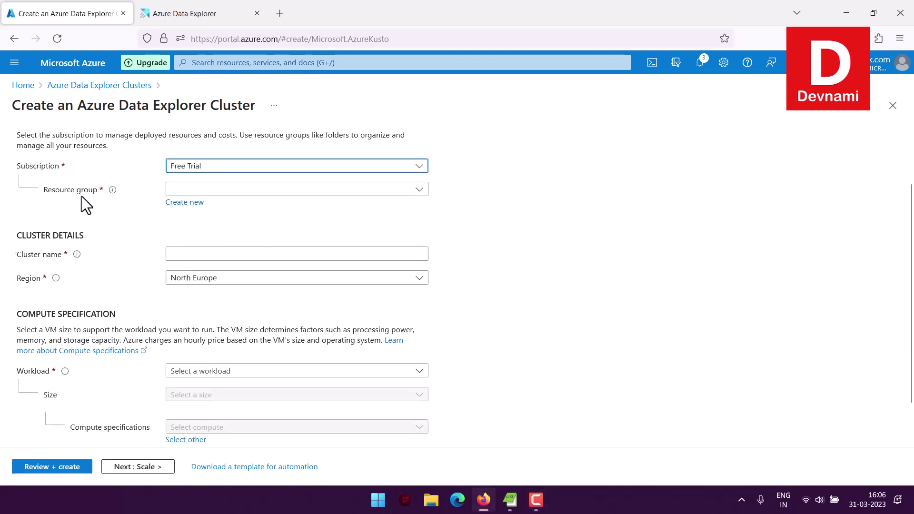
left_click(211, 189)
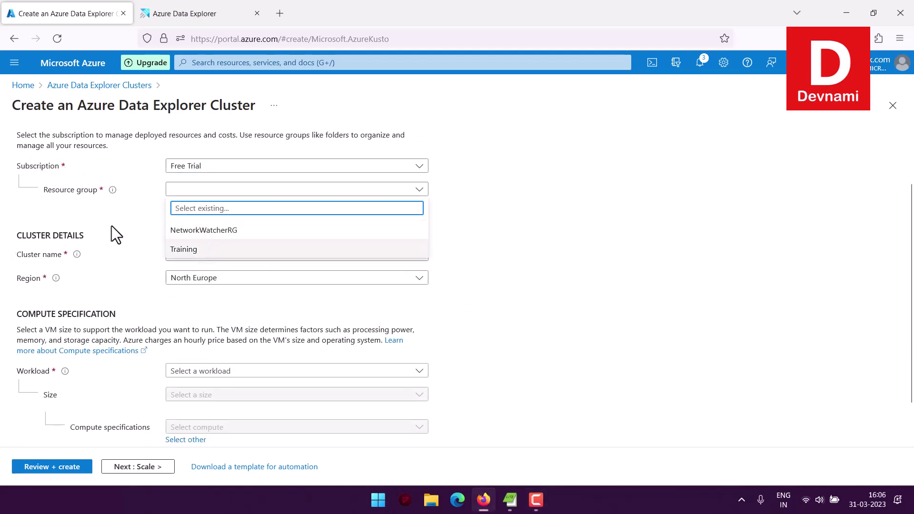
left_click(185, 251)
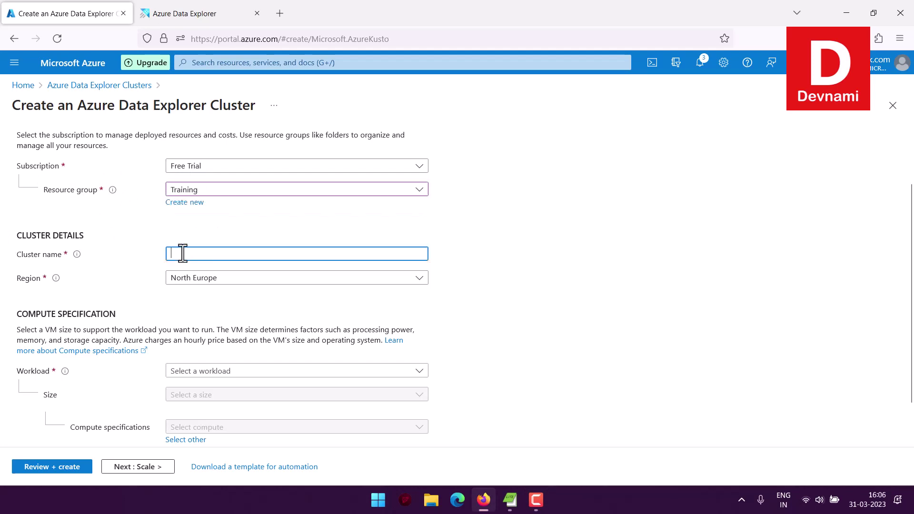
type("myc")
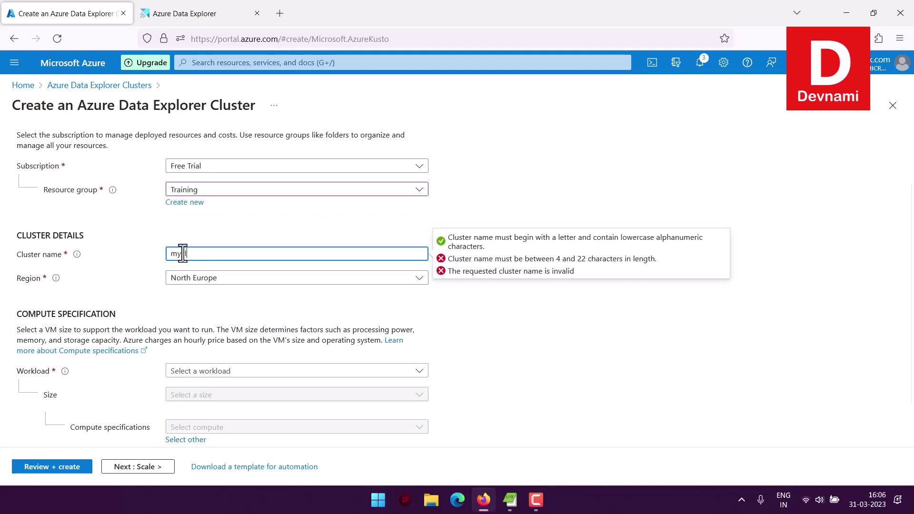
type("lusterdb")
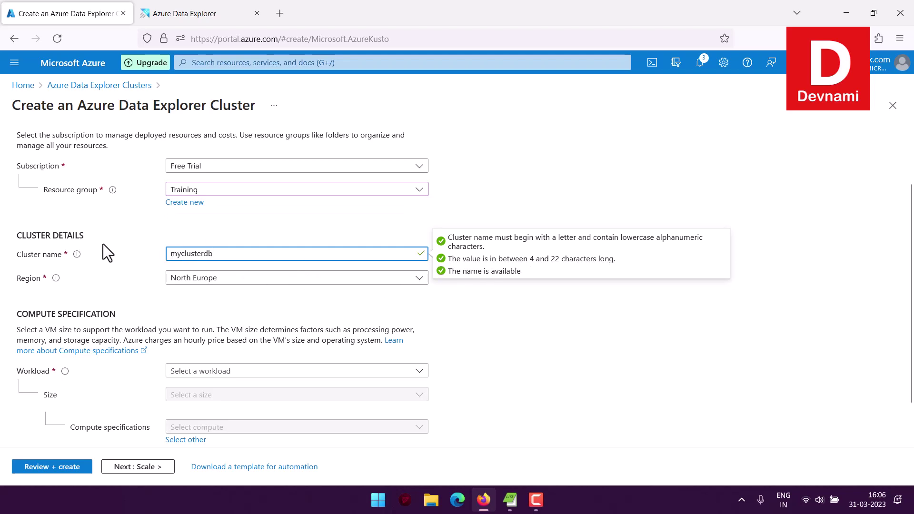
Set the new cluster's compute workload to Dev/test
scroll(103, 244, "down", 2)
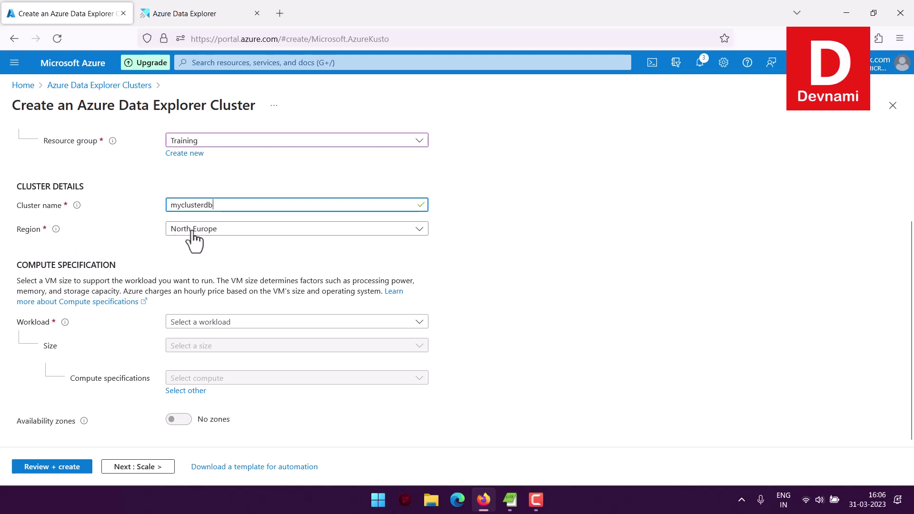
left_click(229, 322)
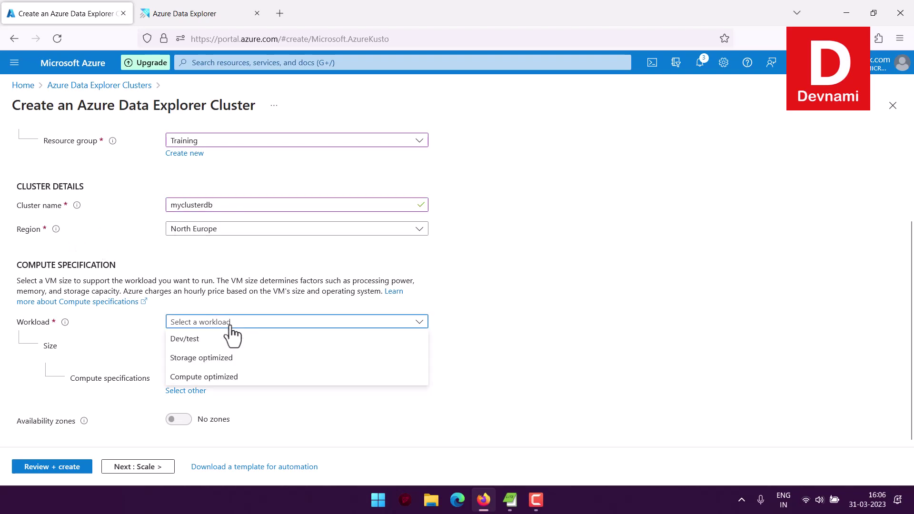
left_click(193, 339)
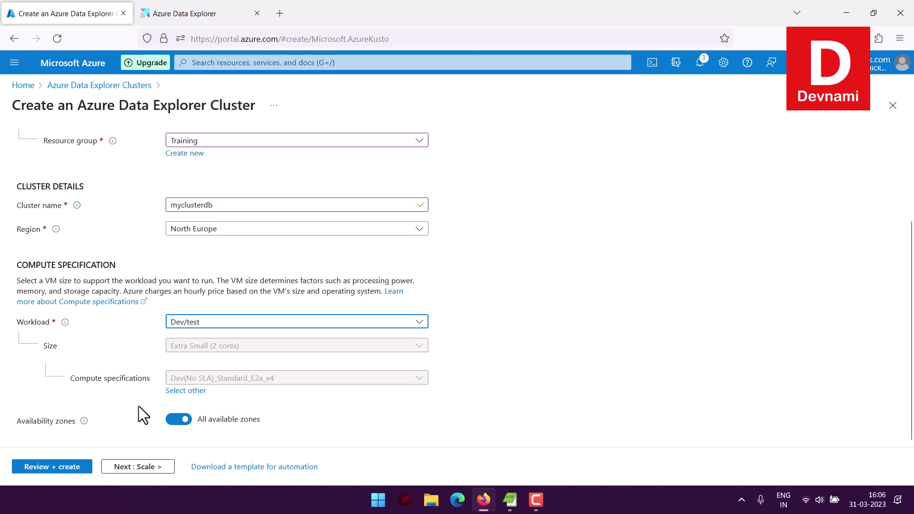
Review the new cluster's scale, configuration, security, network, diagnostic and tag settings without changing them
left_click(145, 464)
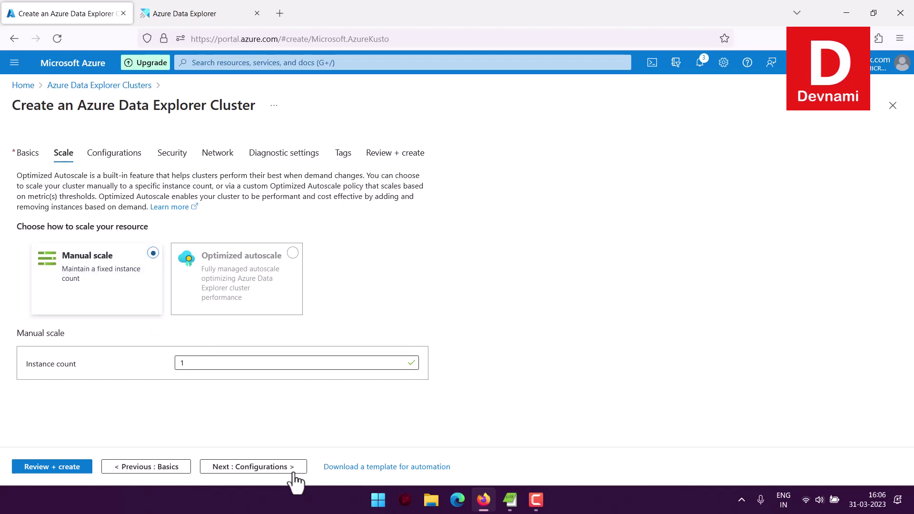
left_click(253, 466)
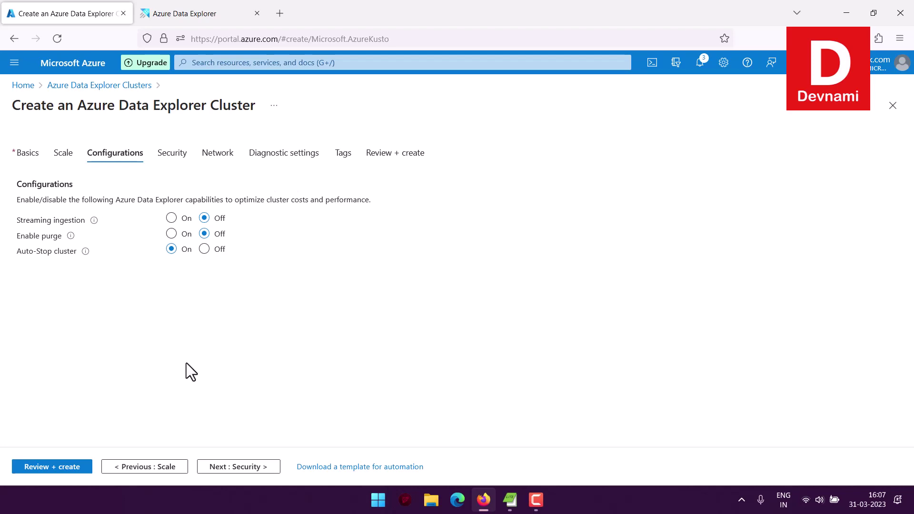
left_click(244, 466)
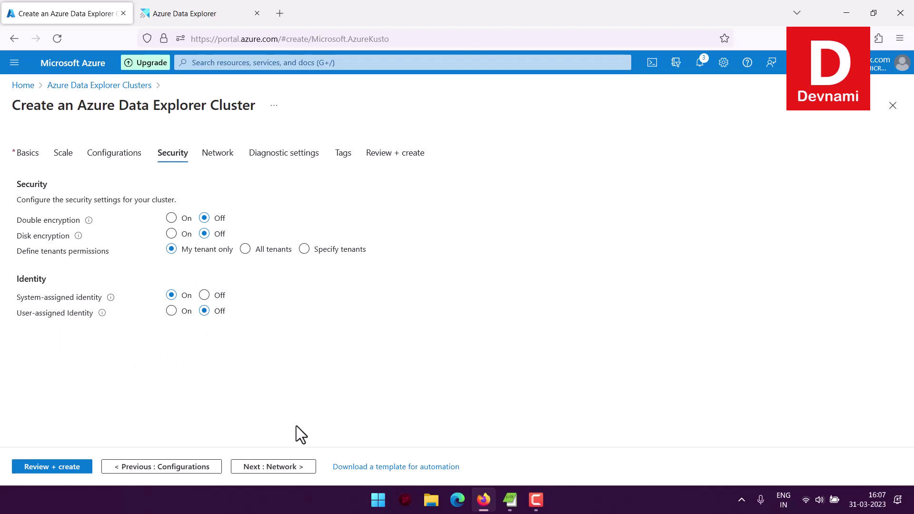
left_click(286, 466)
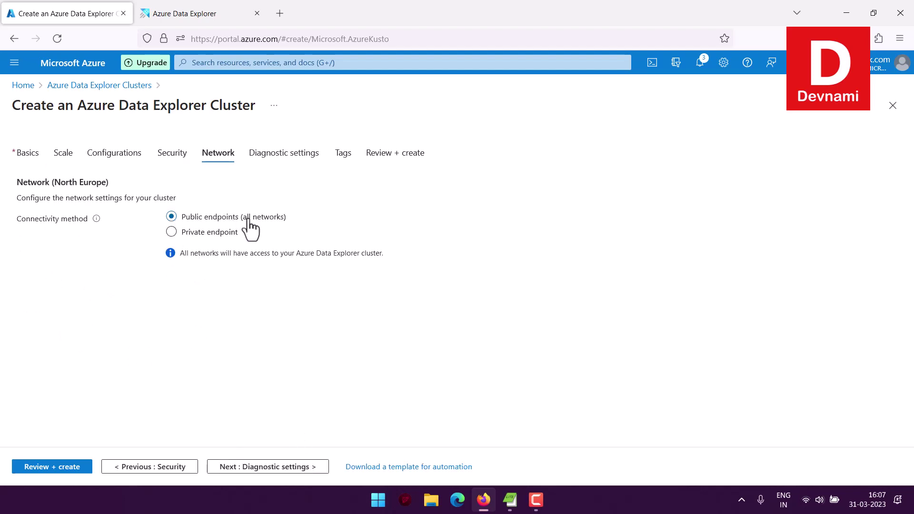
left_click(272, 467)
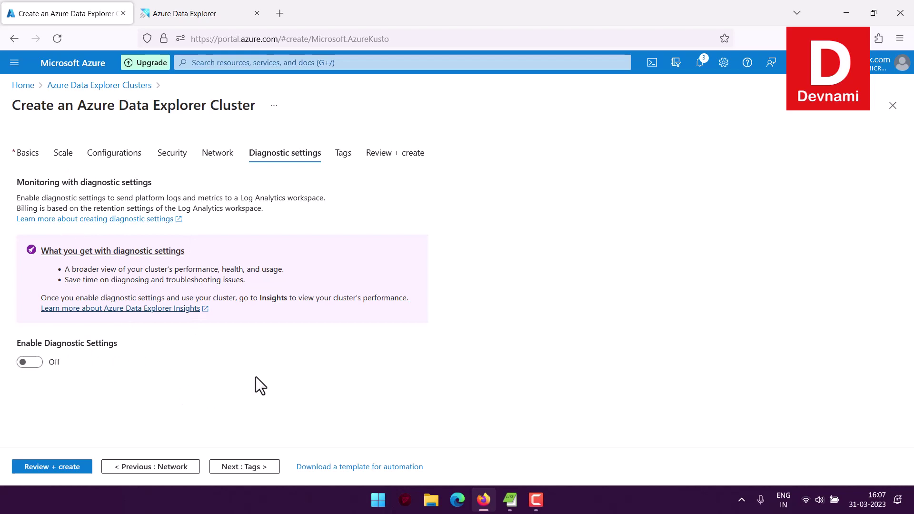
left_click(266, 468)
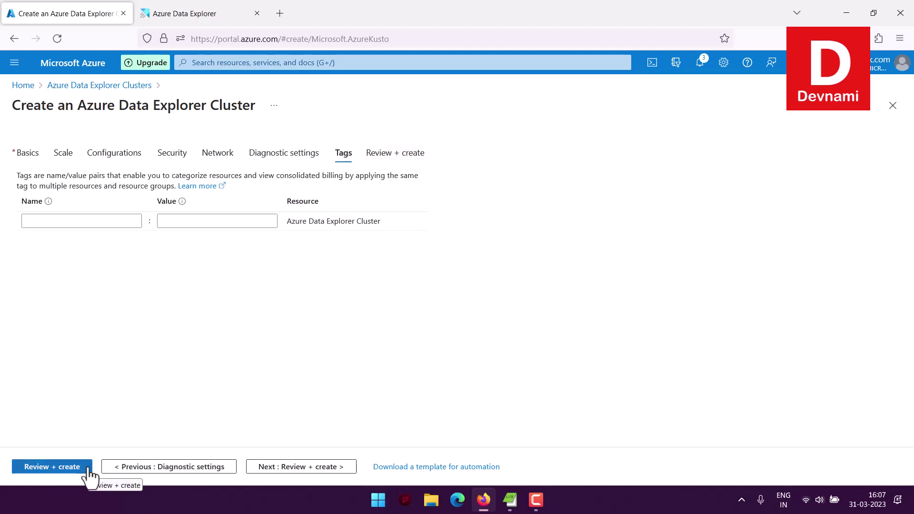
Abandon the new cluster and open the overview of the existing mydbexp cluster with the cluster list collapsed
left_click(90, 85)
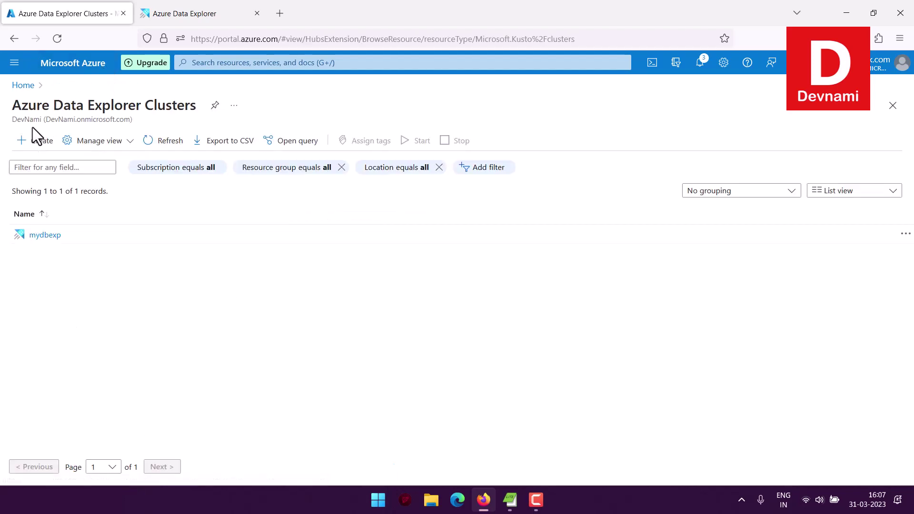
left_click(45, 235)
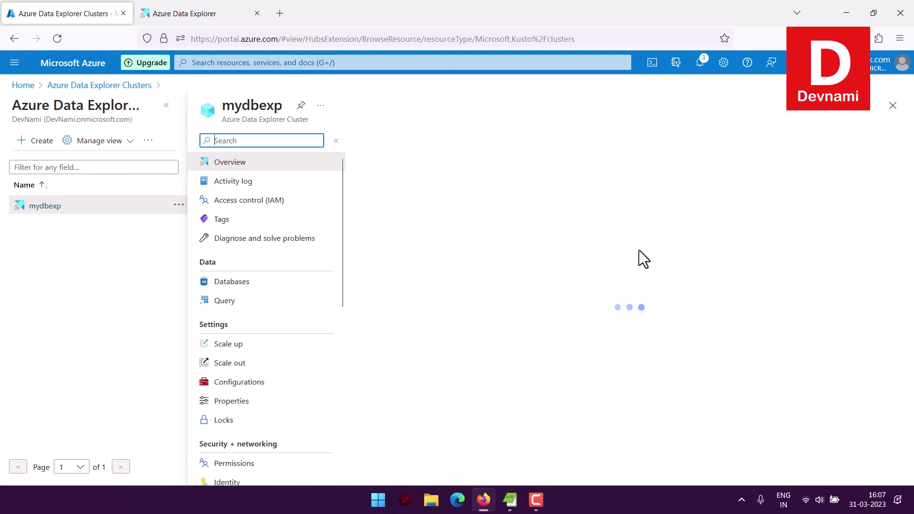
left_click(166, 105)
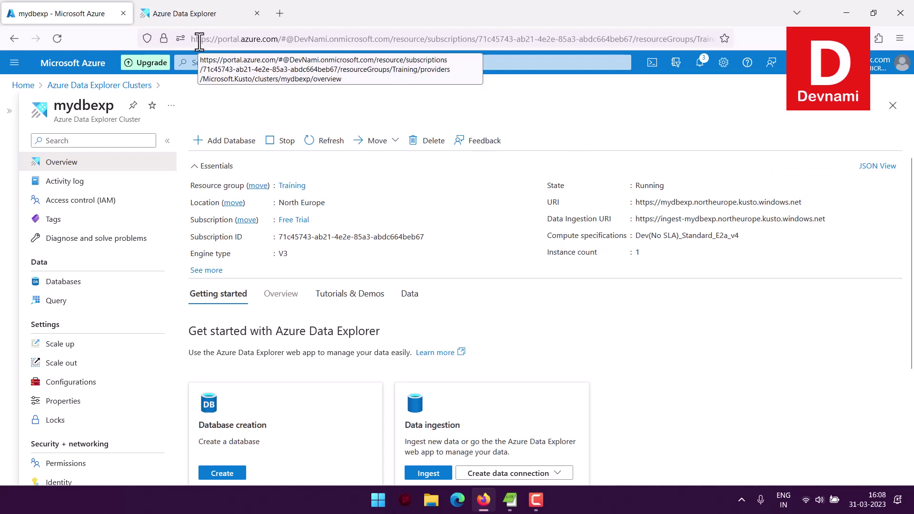
Switch to the Azure Data Explorer web app and look over its My cluster page and home page resources
left_click(213, 17)
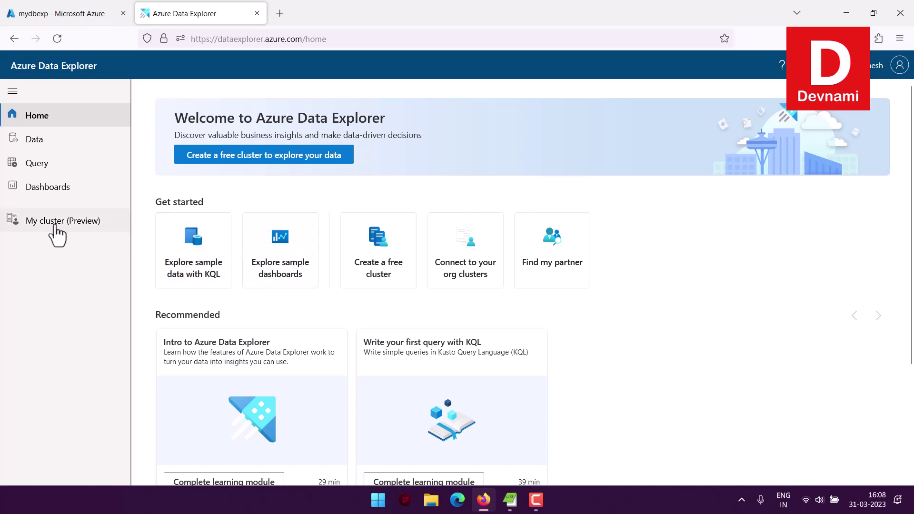
left_click(84, 229)
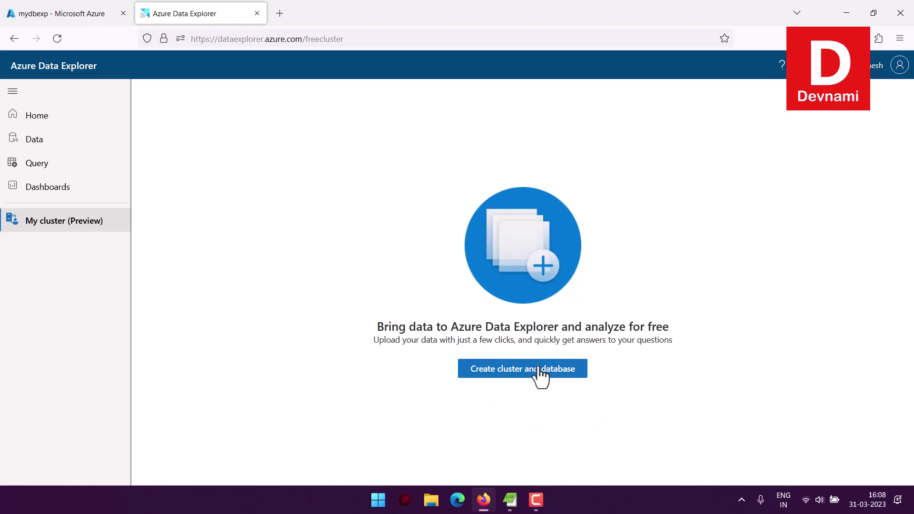
left_click(30, 119)
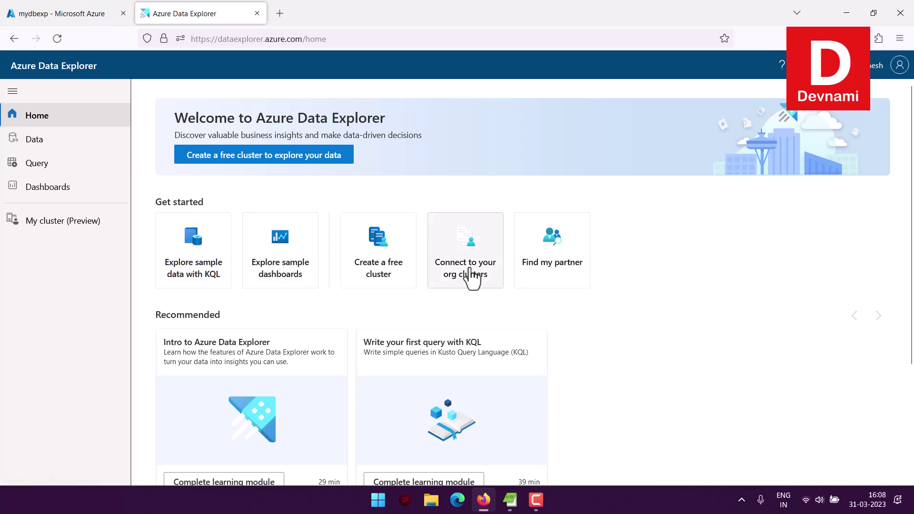
scroll(709, 267, "down", 3)
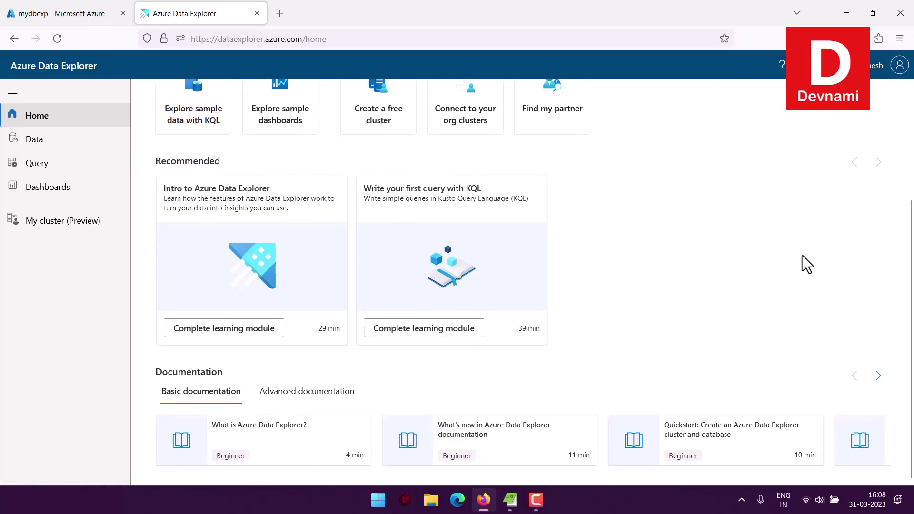
scroll(709, 242, "up", 3)
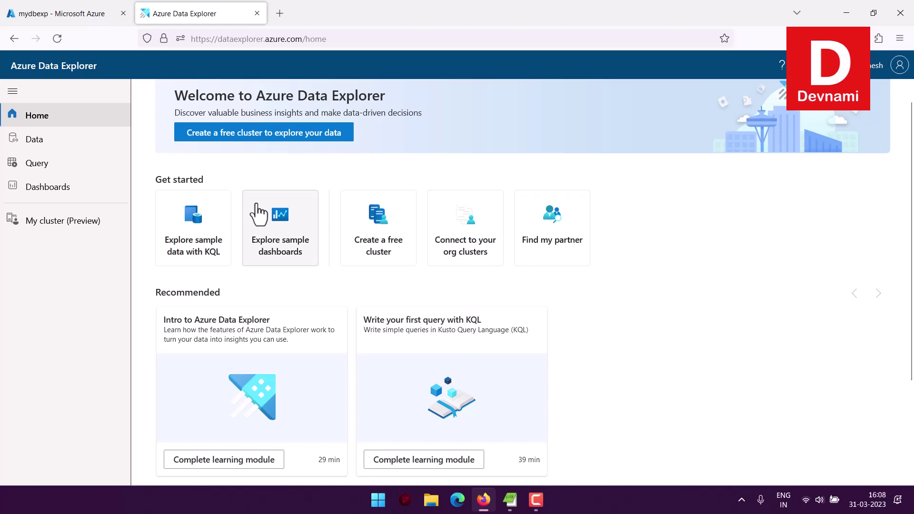
Open the web app's Data Management page and read its introduction
left_click(45, 141)
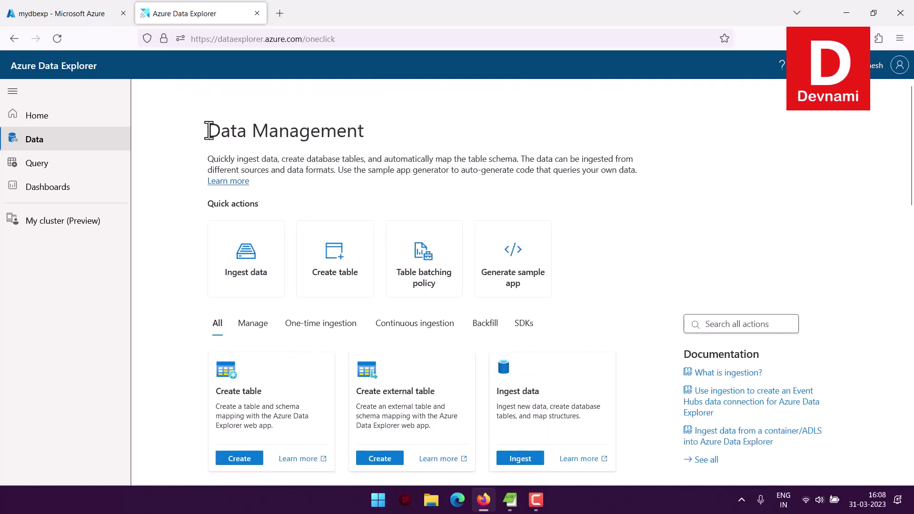
left_click_drag(207, 125, 404, 188)
left_click(406, 191)
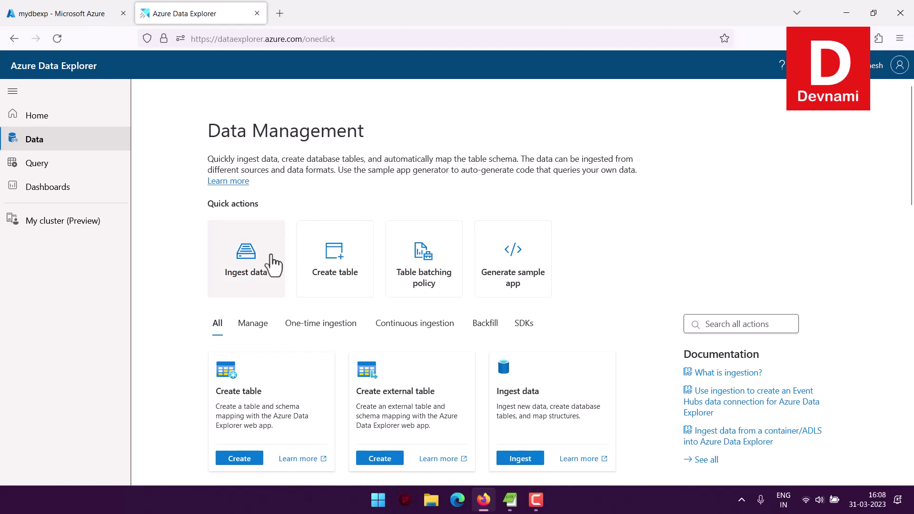
Switch to the Azure portal and open the list of databases in the mydbexp cluster
left_click(44, 21)
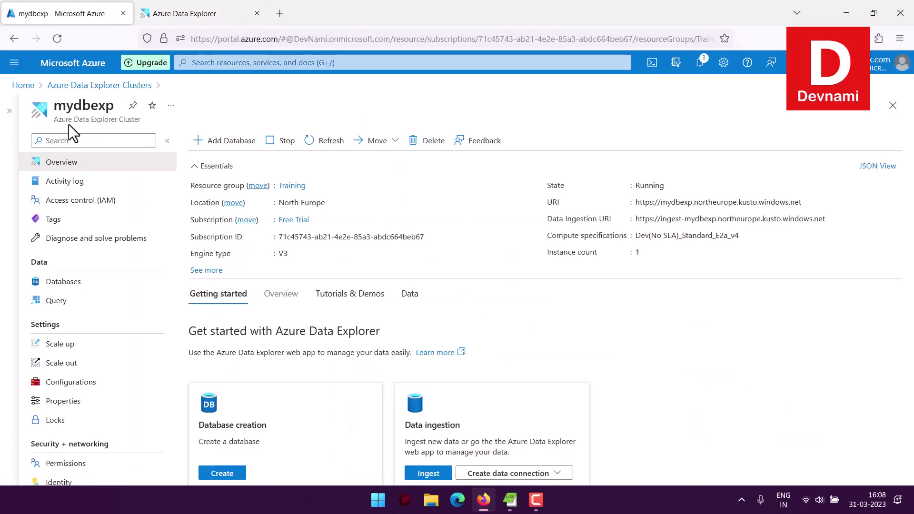
left_click_drag(92, 114, 63, 108)
left_click(65, 286)
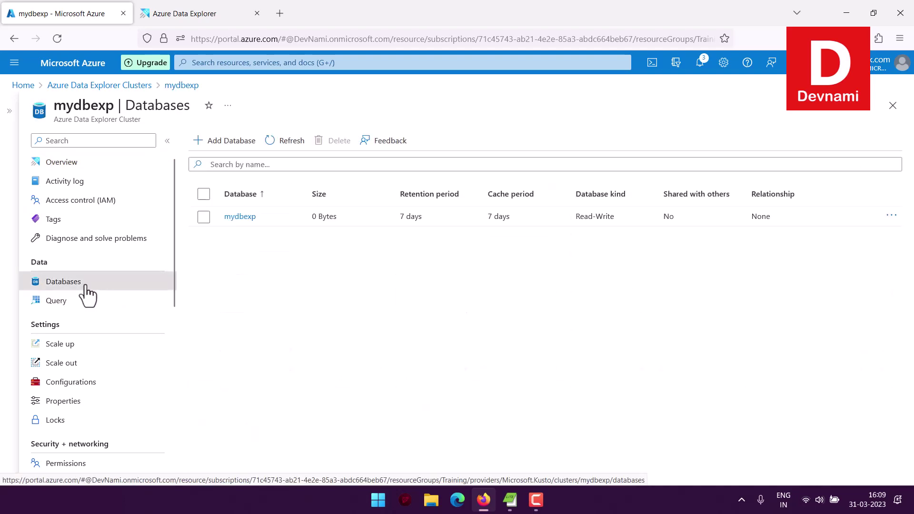
Look over the name, retention period and cache period fields for adding a database, and leave without creating one
left_click(223, 143)
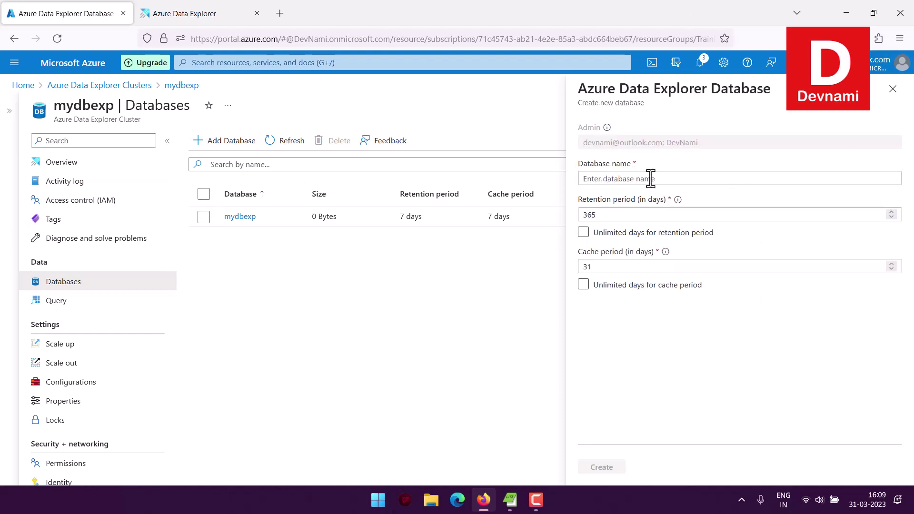
left_click(602, 215)
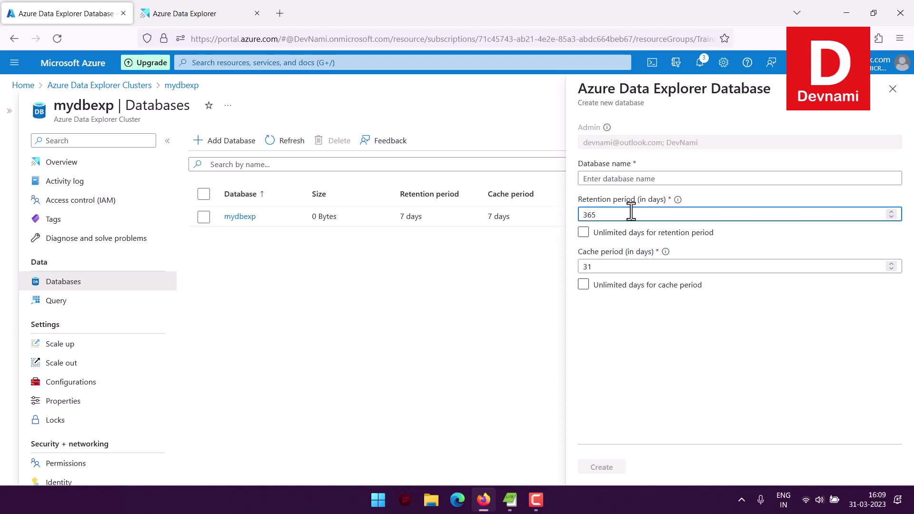
left_click(636, 265)
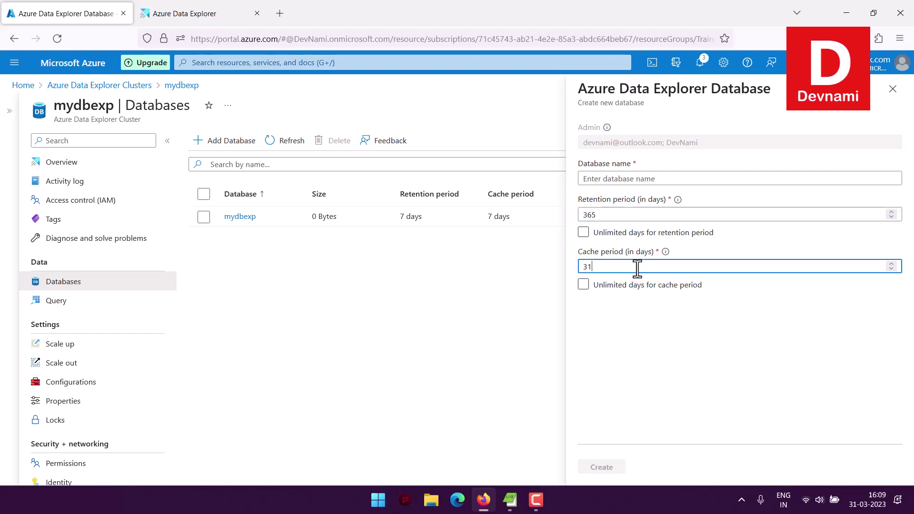
left_click(610, 280)
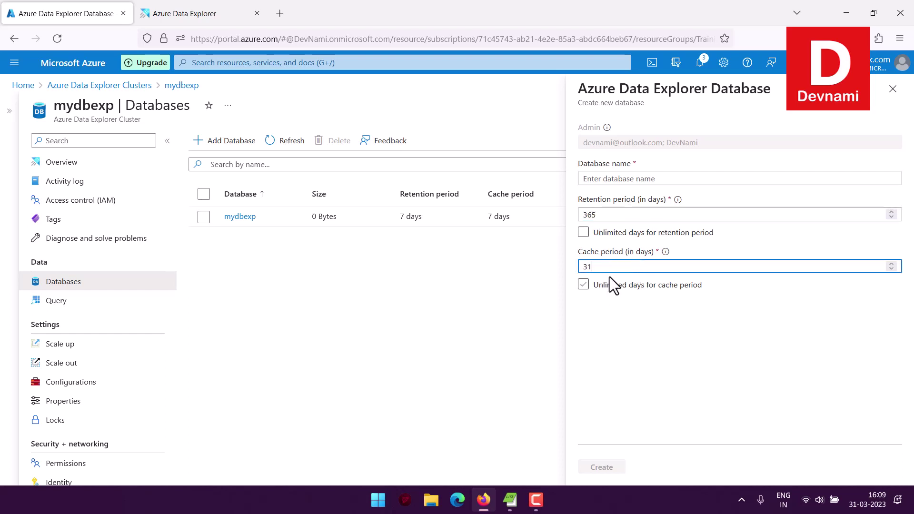
left_click(613, 237)
left_click(892, 90)
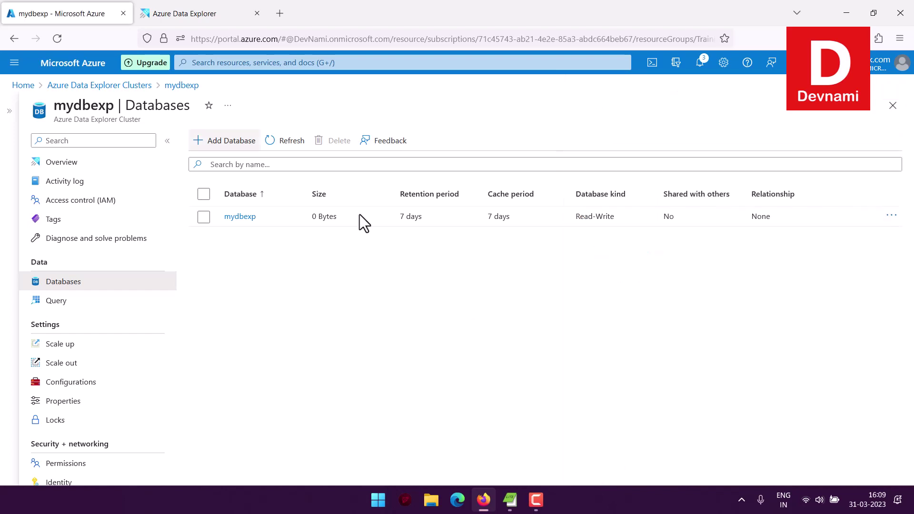
Open the query editor of the mydbexp database and run the command .show databases
left_click(240, 216)
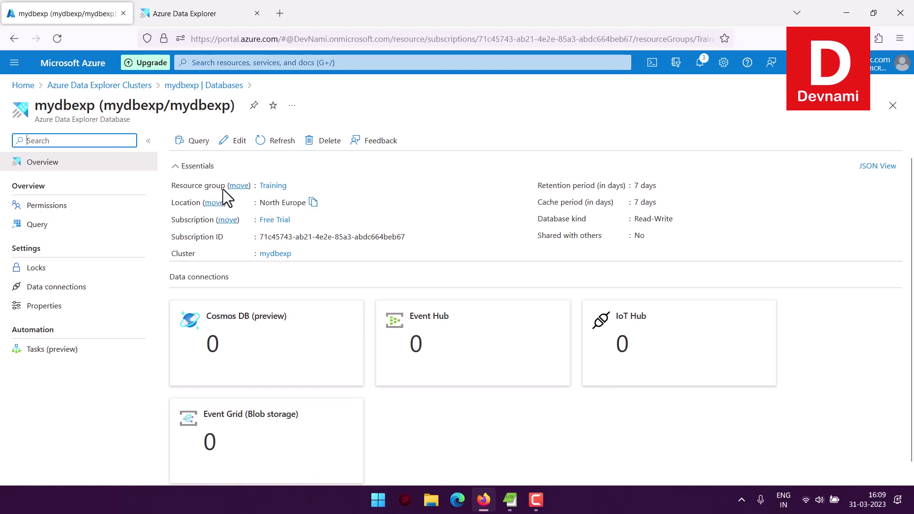
left_click(180, 141)
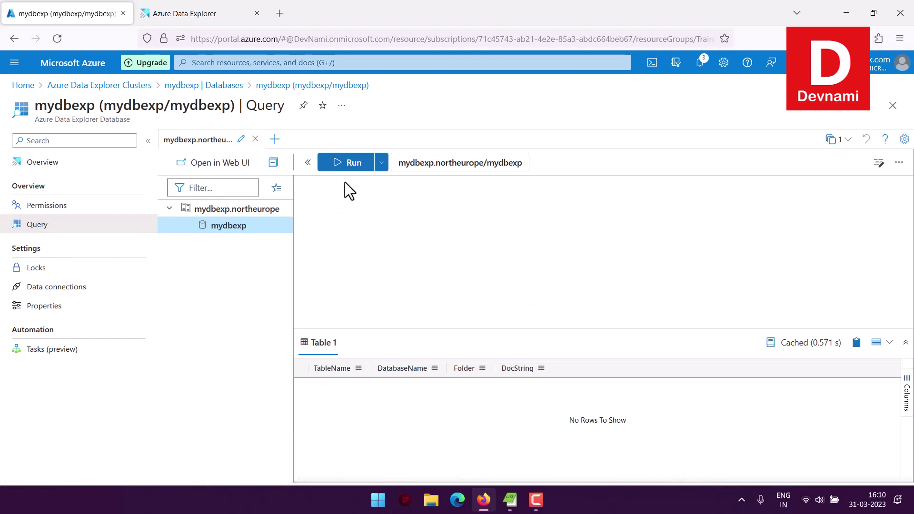
left_click_drag(389, 184, 328, 185)
type(".show d")
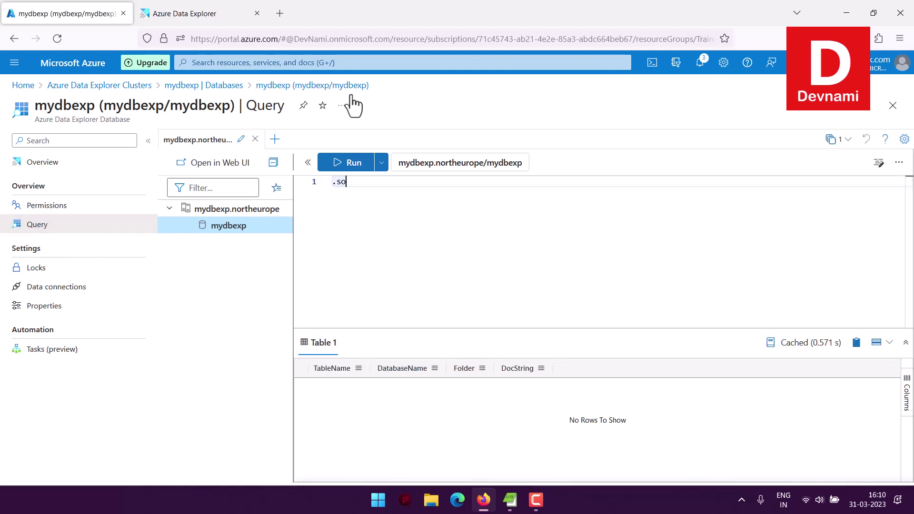
type("atabases")
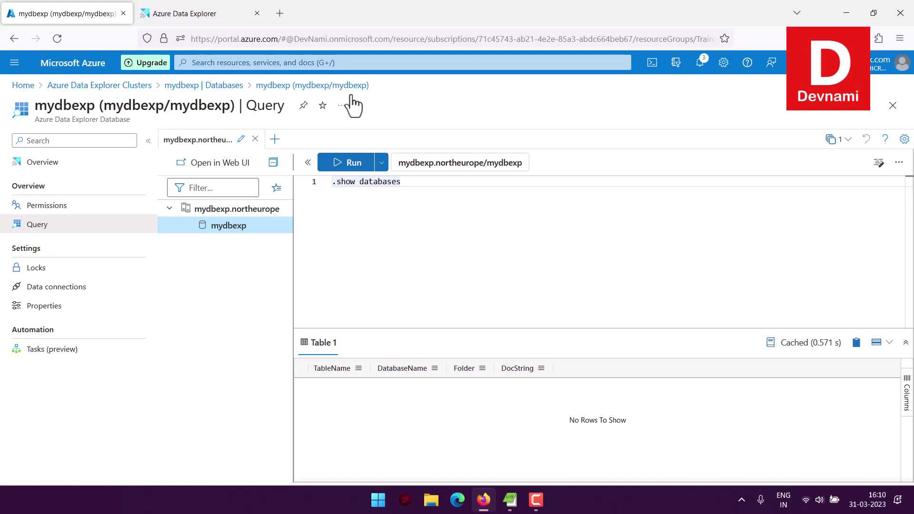
left_click(338, 163)
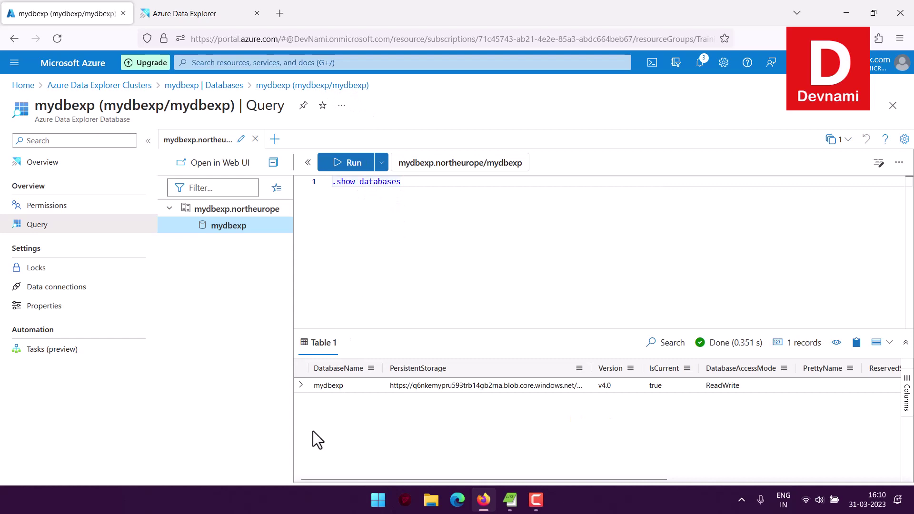
Change the query to .show tables, run it, and return to the cluster's database list
left_click_drag(401, 183, 360, 184)
key("BackSpace")
type("tables")
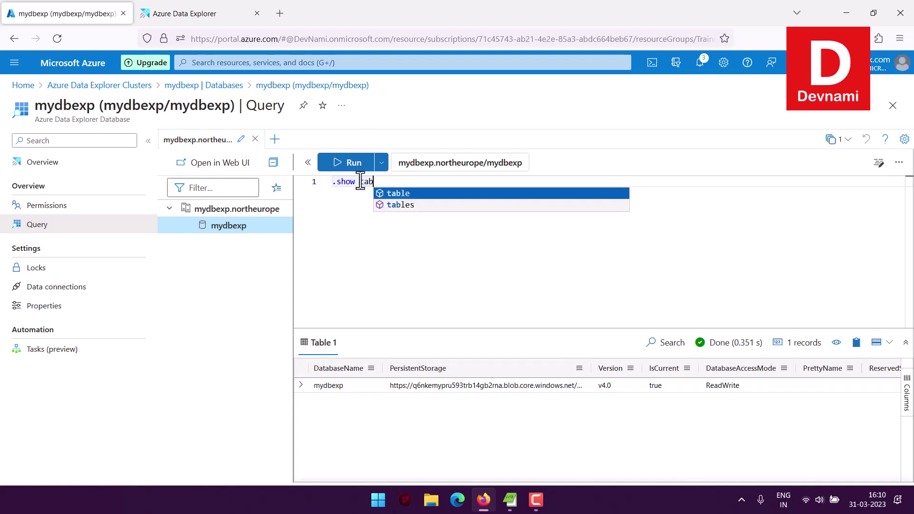
left_click(346, 164)
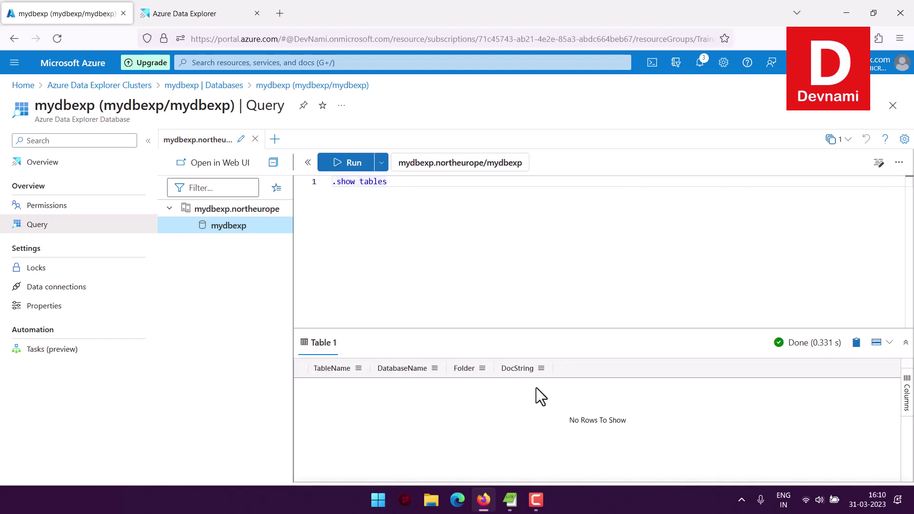
left_click(204, 86)
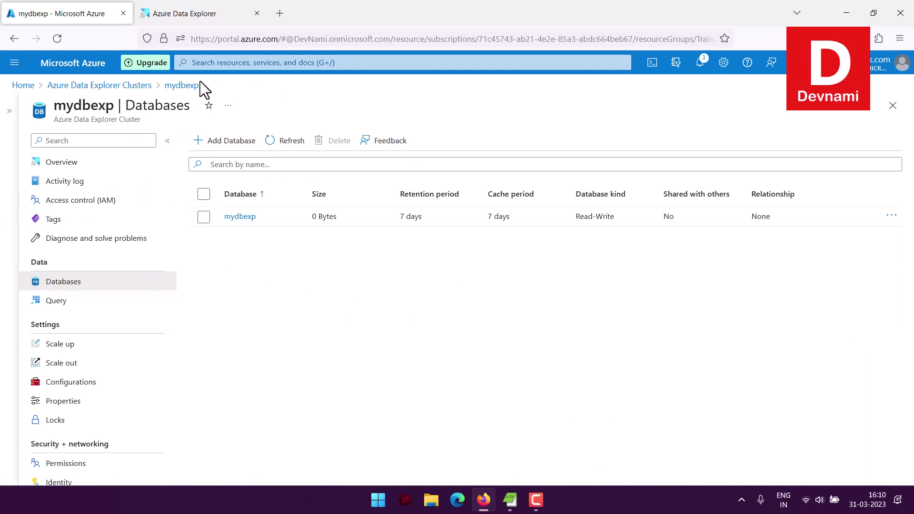
Switch to the Azure Data Explorer web app and try to add a cluster connection as the destination for data ingestion
left_click(198, 13)
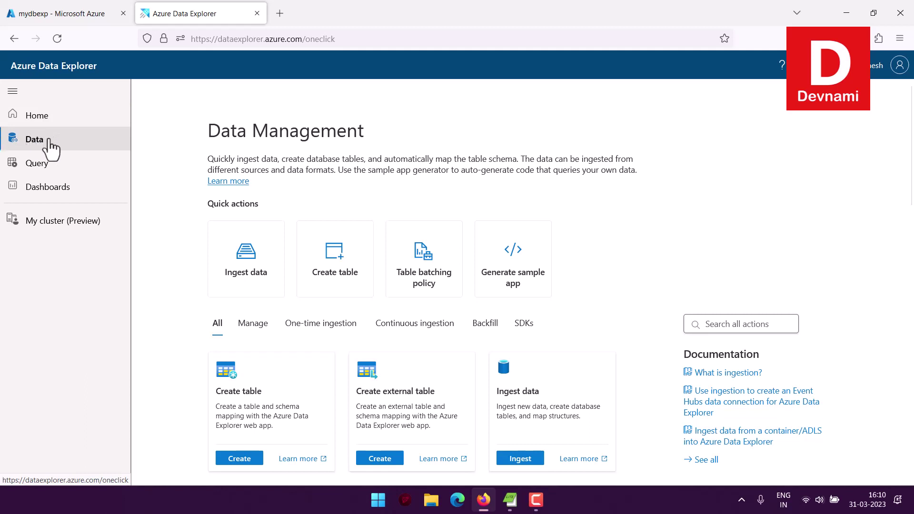
left_click(246, 272)
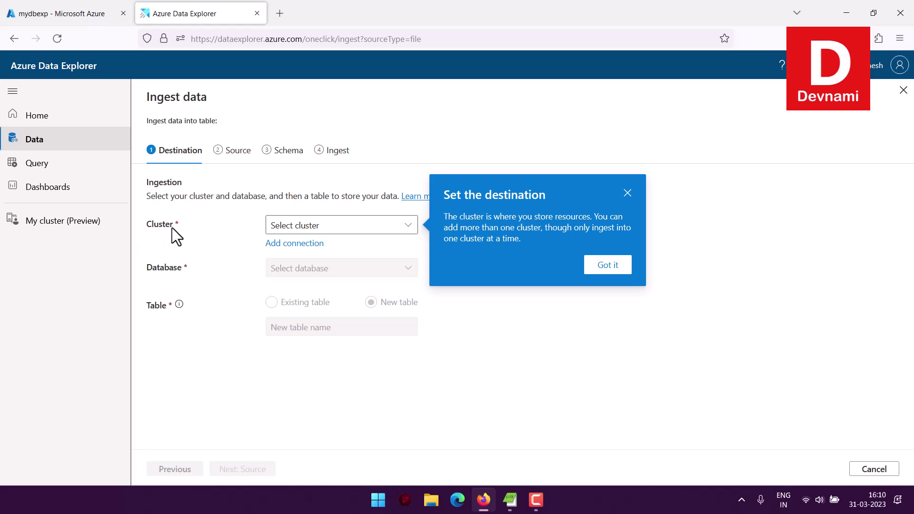
left_click(382, 229)
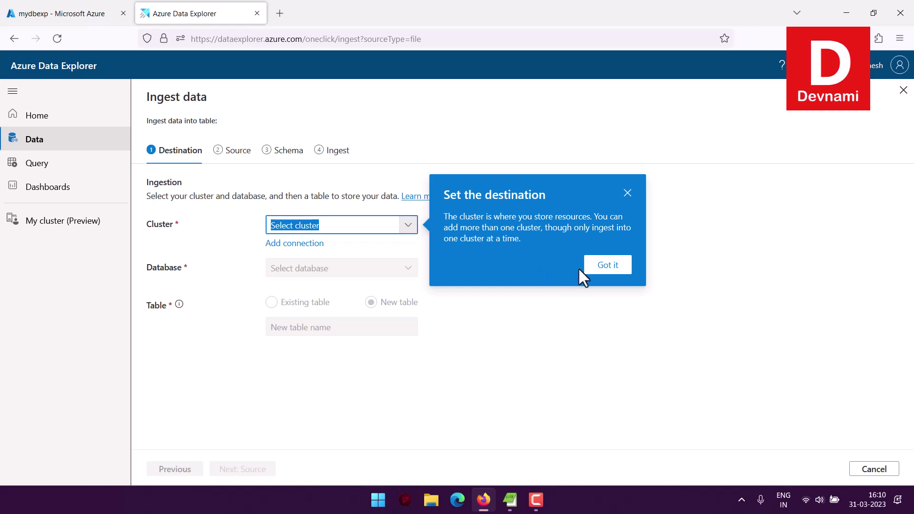
left_click(590, 265)
left_click(407, 225)
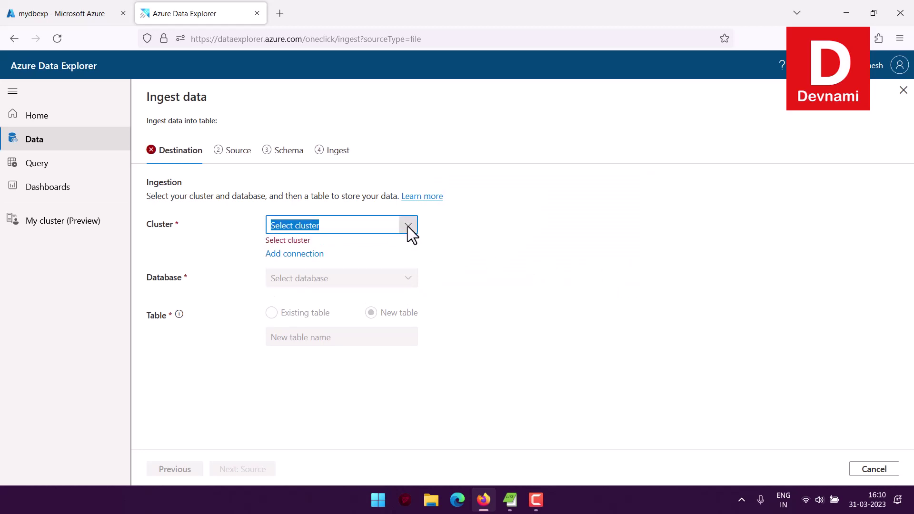
left_click(293, 253)
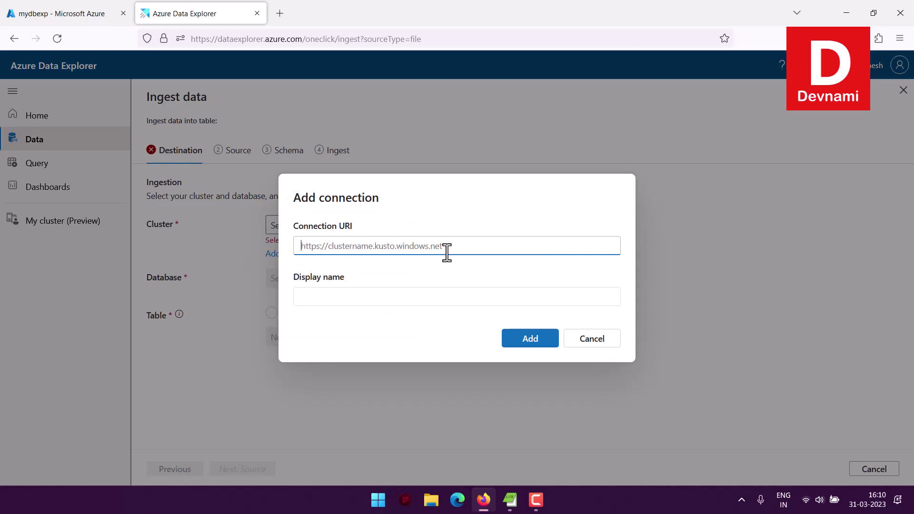
Start data ingestion from the mydbexp cluster's overview in the Azure portal, close the older web app tab, and examine the destination's cluster selection
left_click(59, 14)
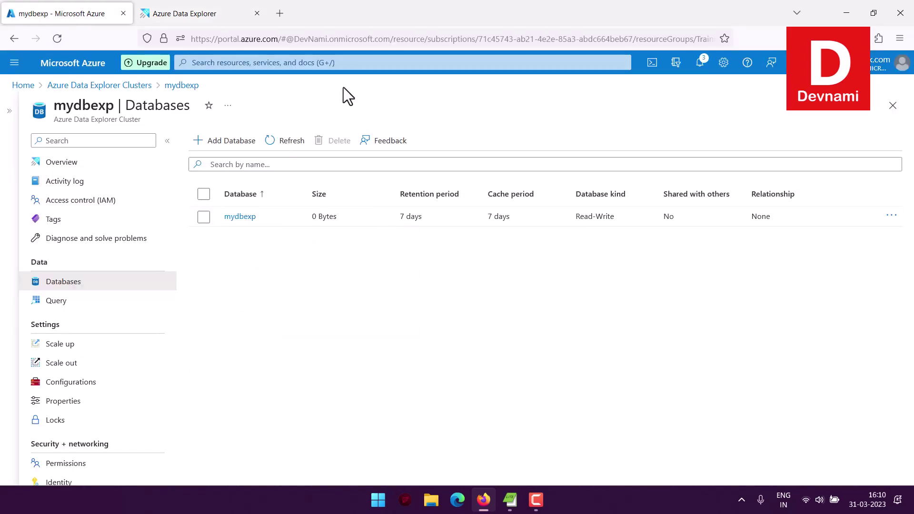
left_click(73, 163)
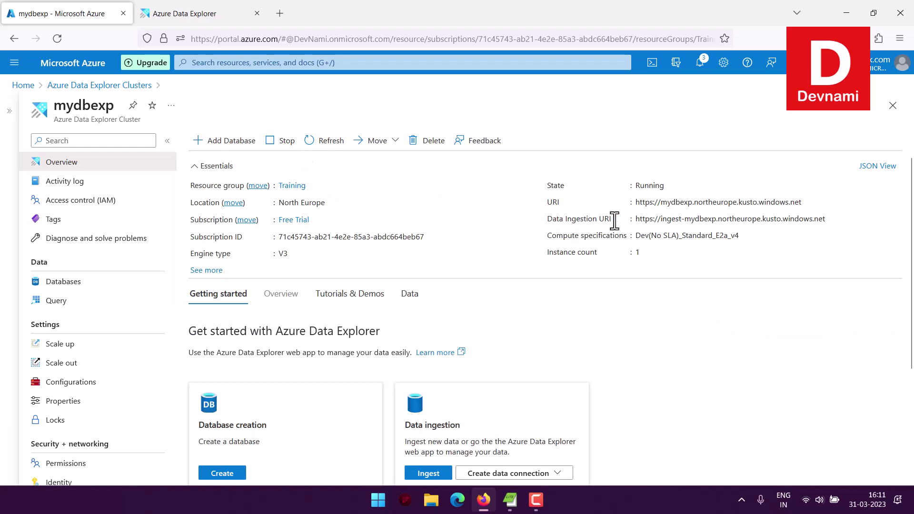
mouse_move(832, 222)
scroll(656, 190, "down", 3)
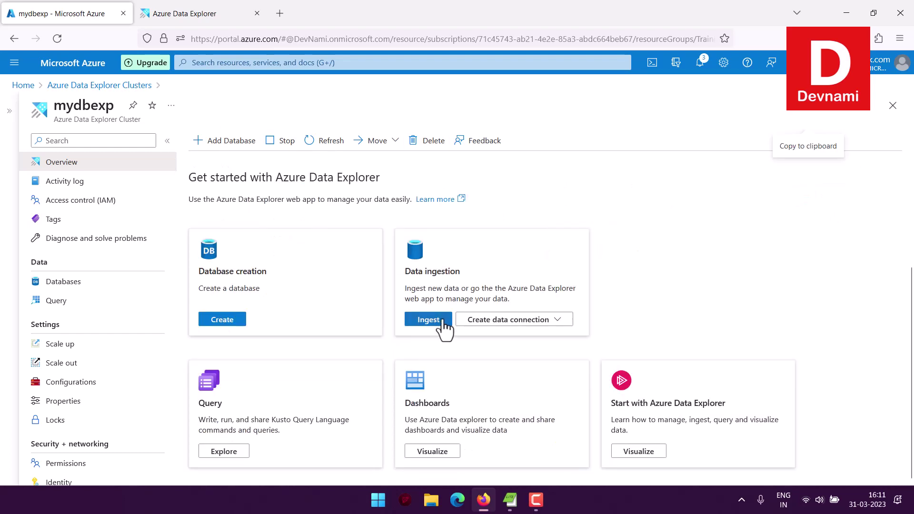
left_click(548, 322)
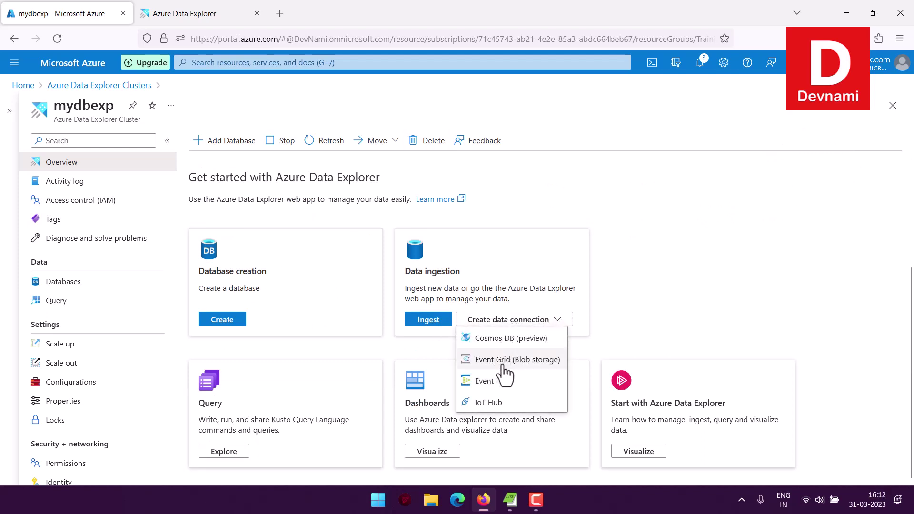
left_click(428, 320)
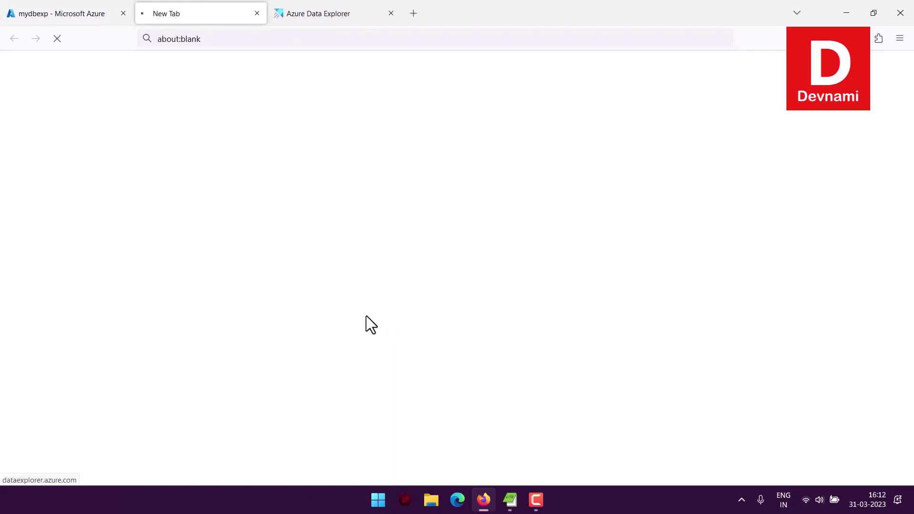
left_click(391, 13)
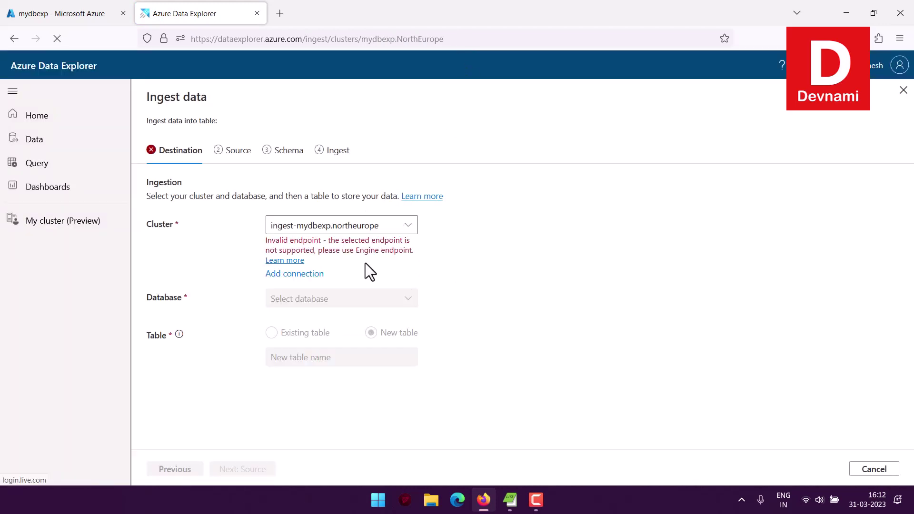
left_click_drag(320, 250, 246, 238)
left_click(397, 249)
left_click(246, 239)
Try to set up an Event Grid (Blob storage) data connection named myblobst for the mydbexp cluster, and discard the form
left_click(62, 19)
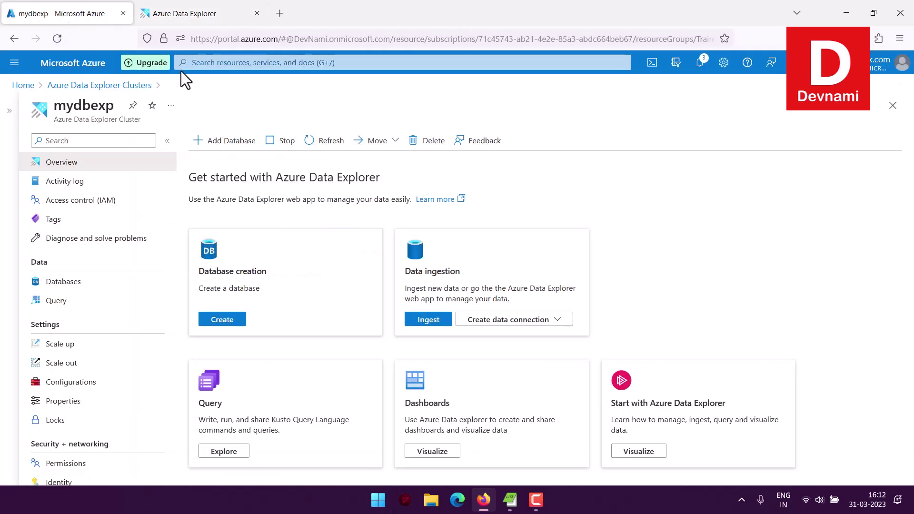
left_click(550, 323)
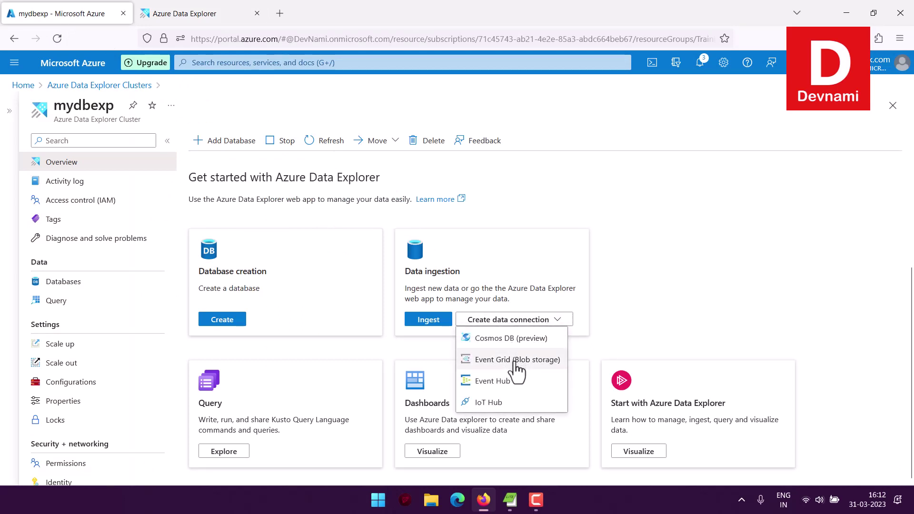
left_click(558, 366)
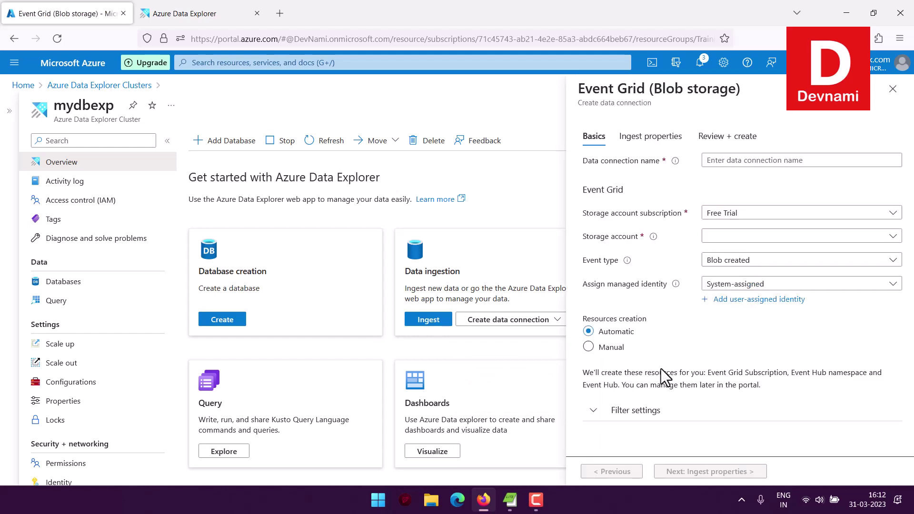
left_click(726, 160)
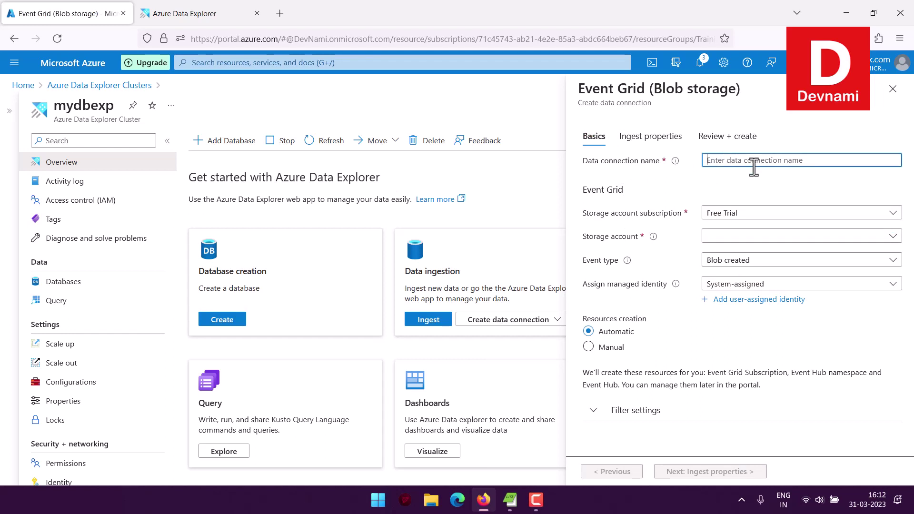
type("myblobst")
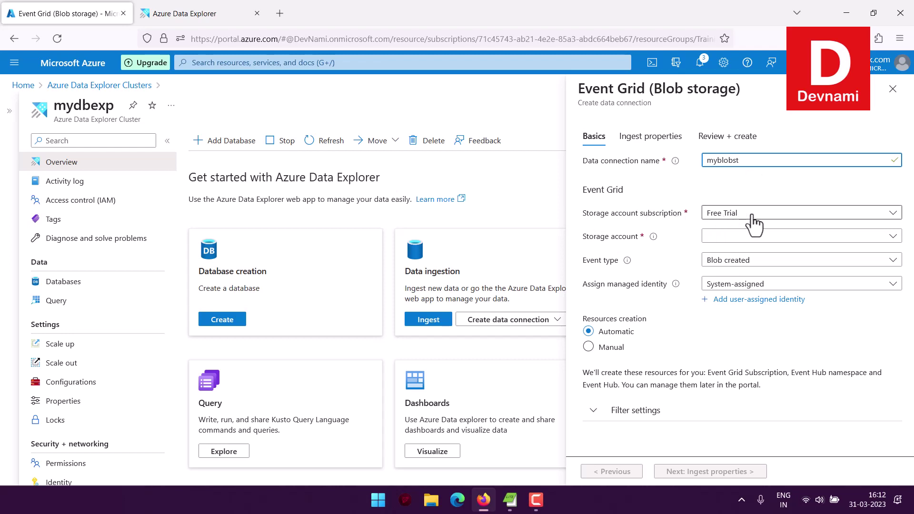
left_click(737, 236)
left_click(673, 242)
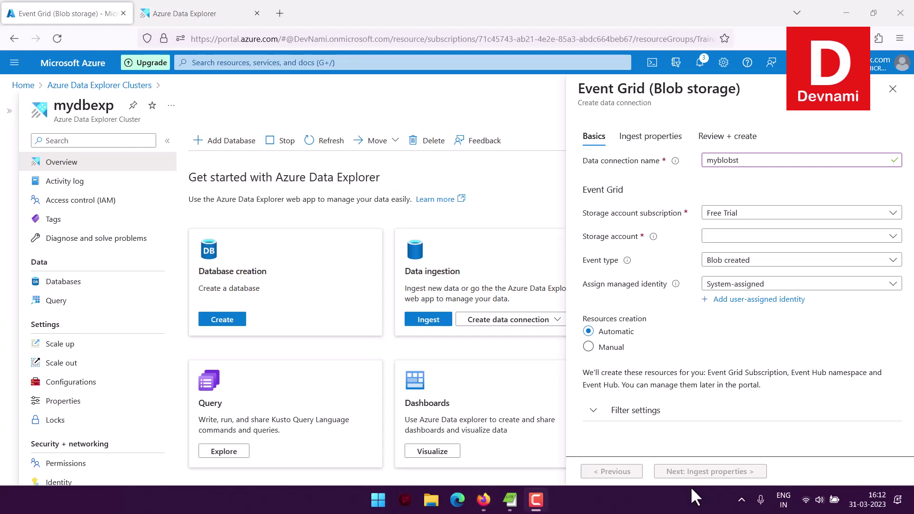
left_click(893, 88)
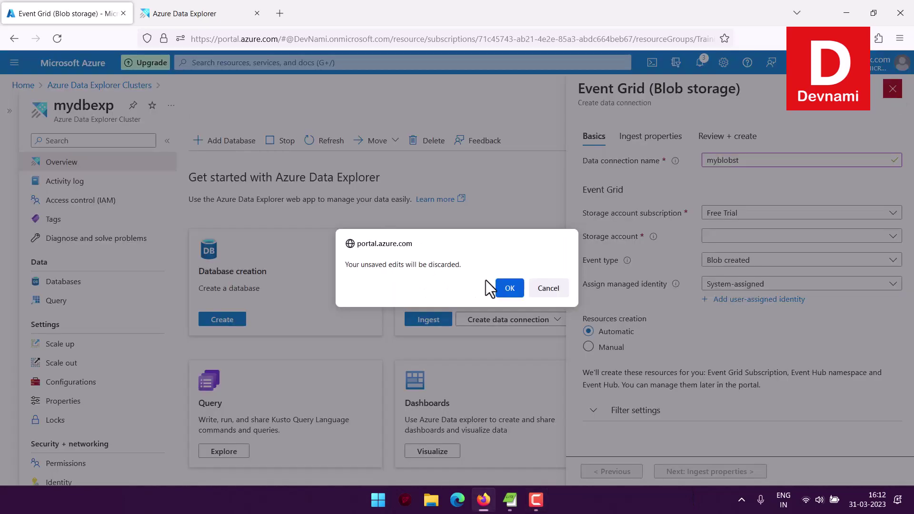
left_click(508, 288)
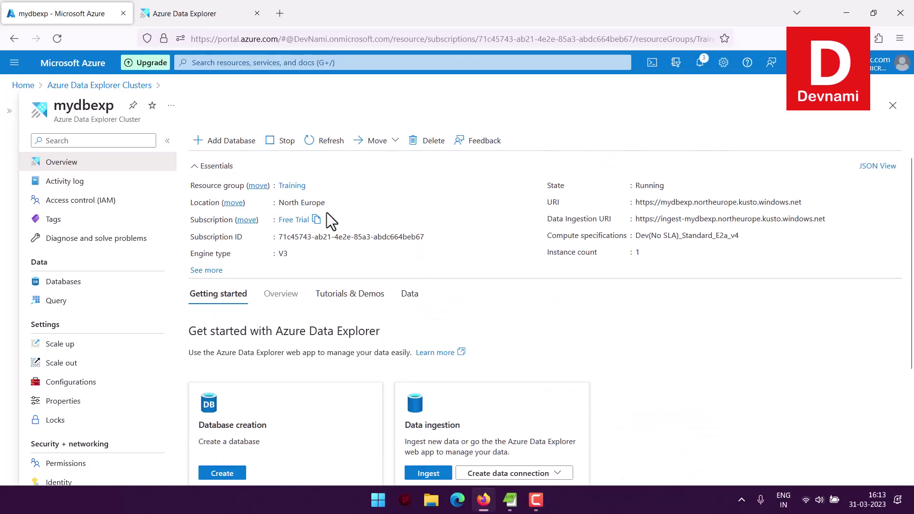
Open the Azure portal home in a new browser tab, find Storage accounts, and start creating a storage account
right_click(59, 63)
left_click(71, 76)
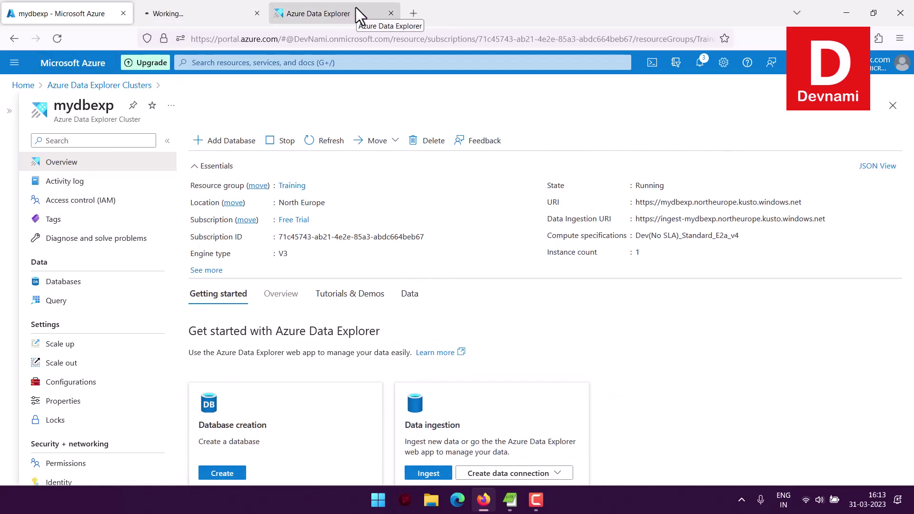
left_click(172, 13)
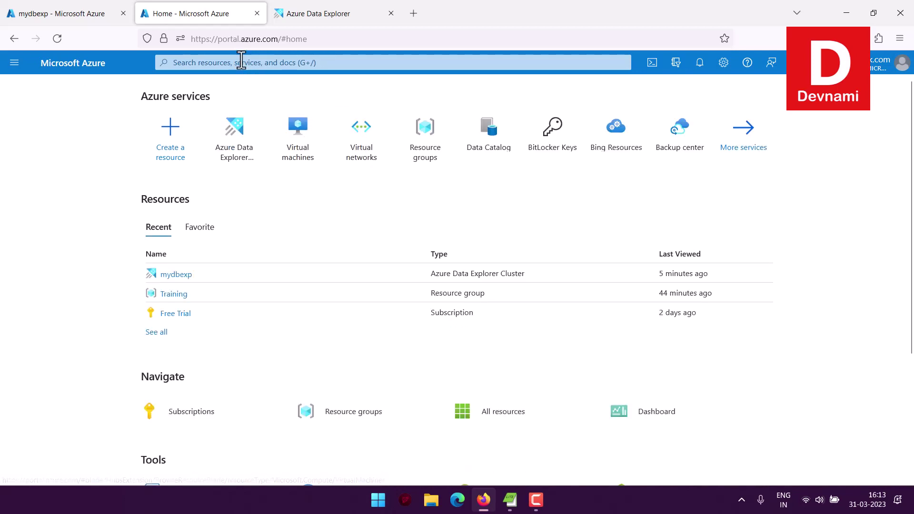
left_click(240, 62)
type("storage")
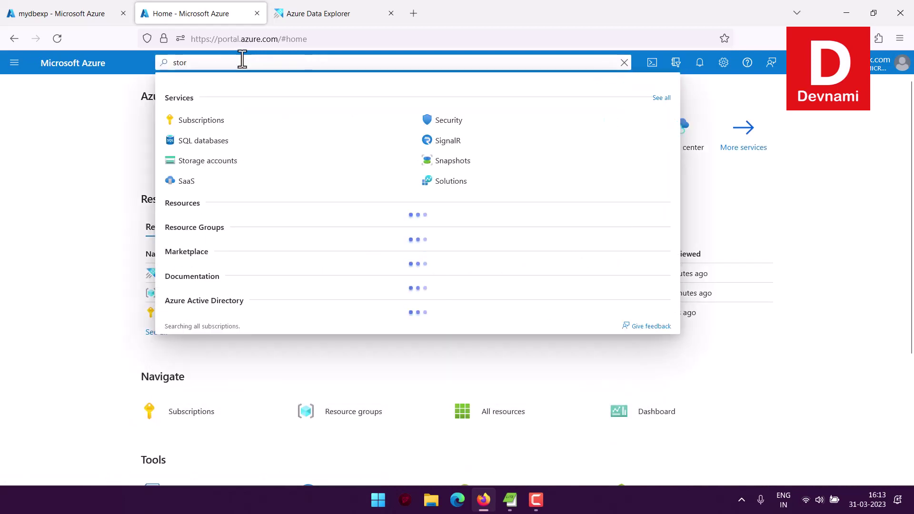
left_click(245, 161)
left_click(246, 165)
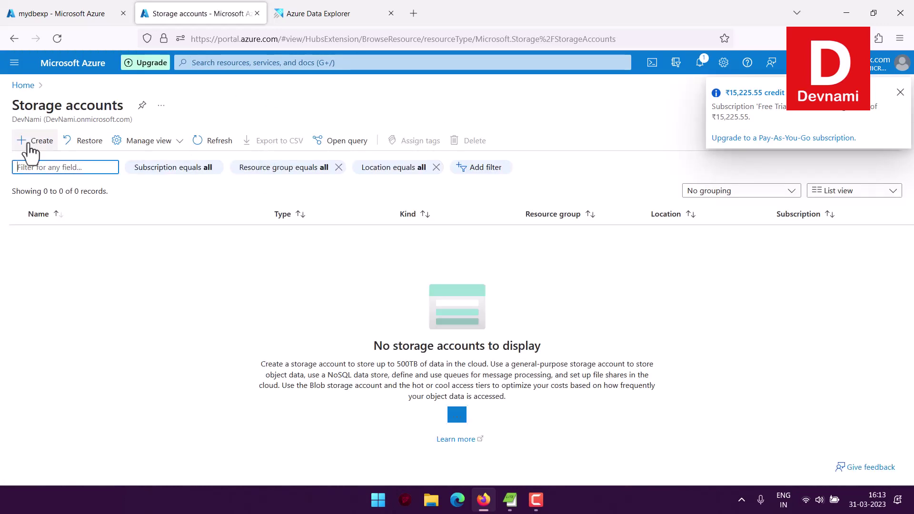
left_click(29, 144)
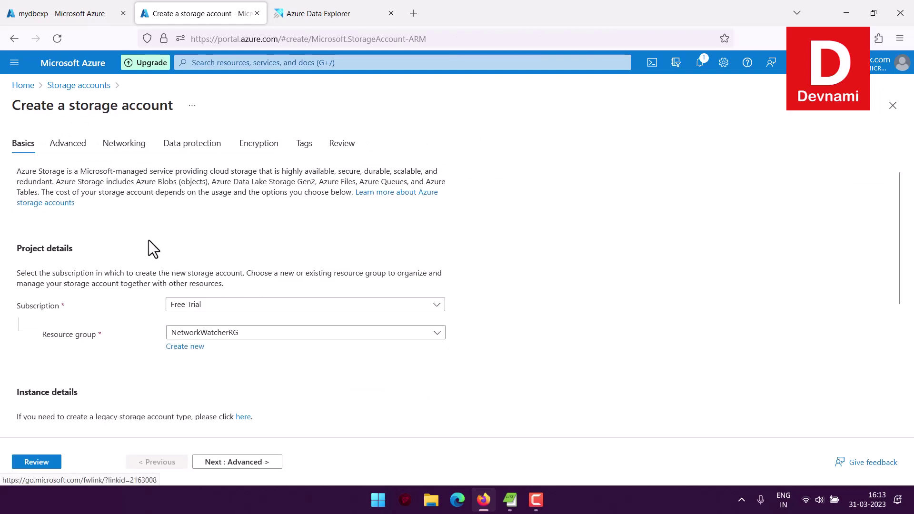
Keep the Free Trial subscription and set the new storage account's resource group to Training
scroll(148, 239, "down", 3)
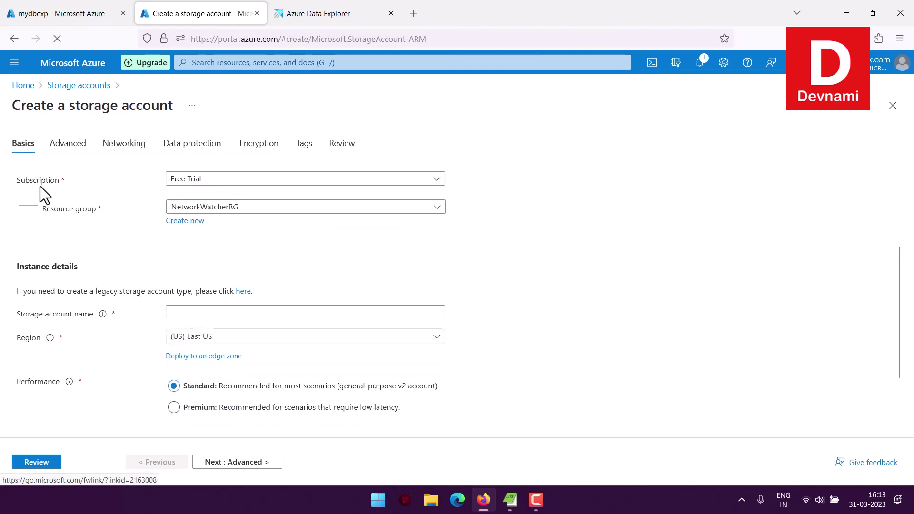
left_click(203, 184)
left_click(196, 218)
left_click(205, 206)
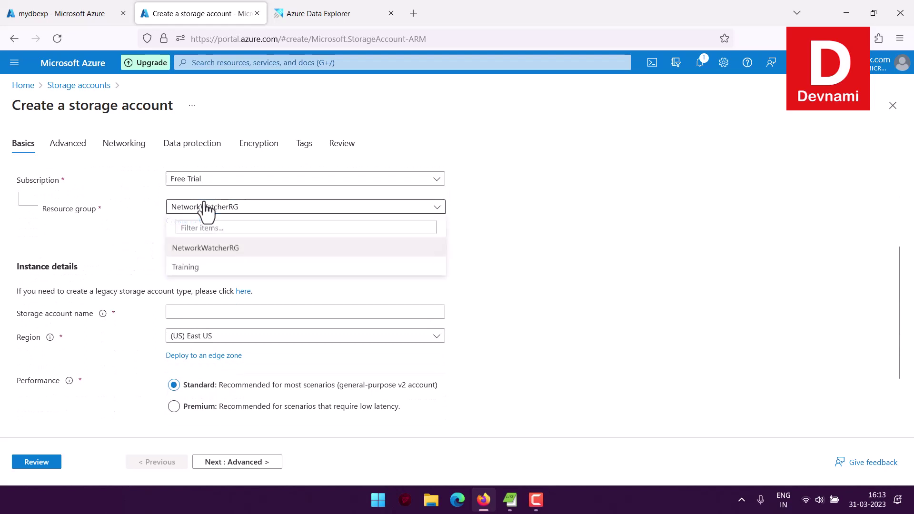
left_click(185, 266)
Name the storage account mystordb and set its redundancy to Locally-redundant storage (LRS)
scroll(133, 223, "down", 1)
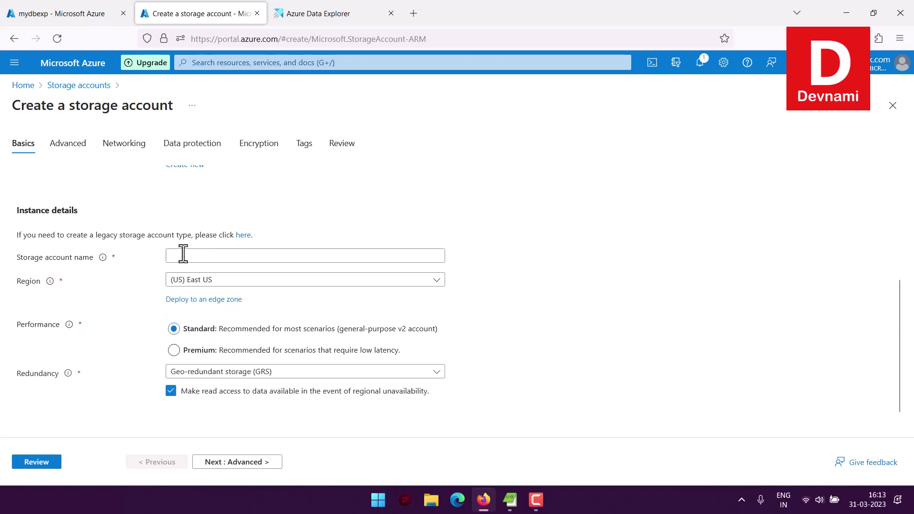
left_click(183, 254)
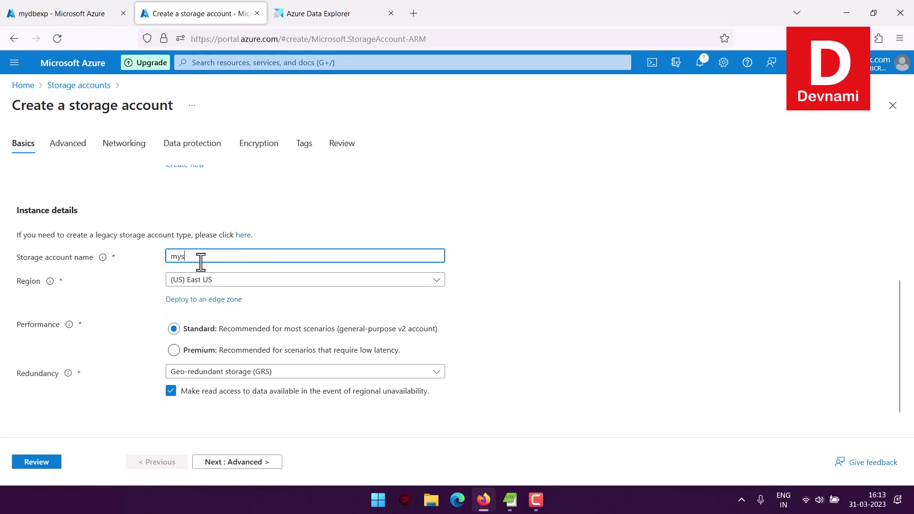
type("mystorage")
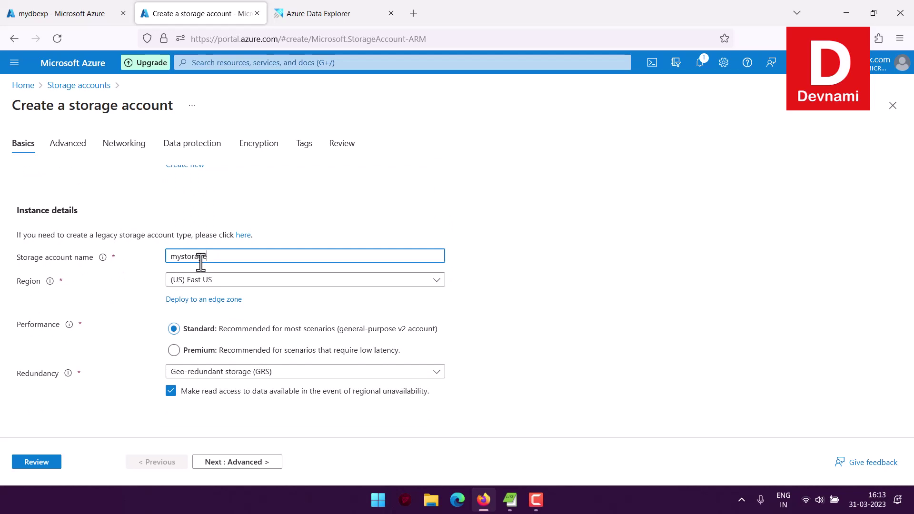
key("BackSpace")
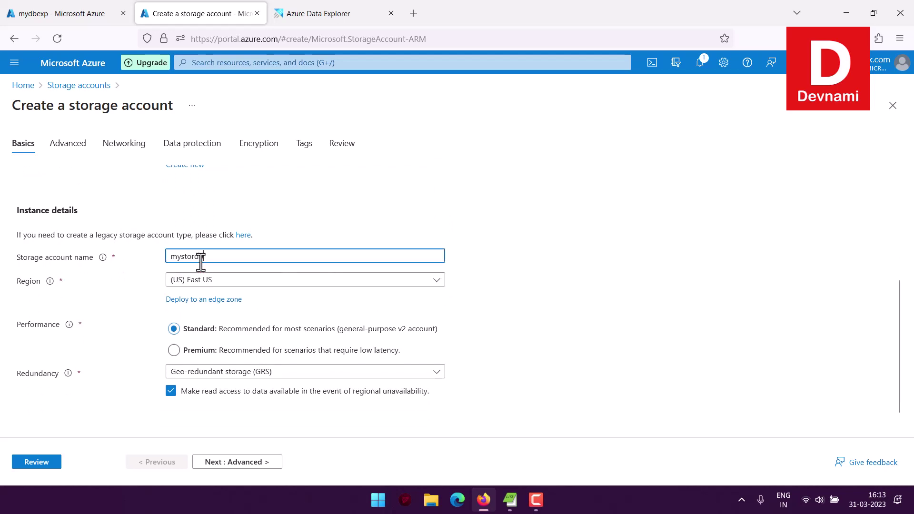
key("BackSpace")
left_click(266, 373)
left_click(257, 229)
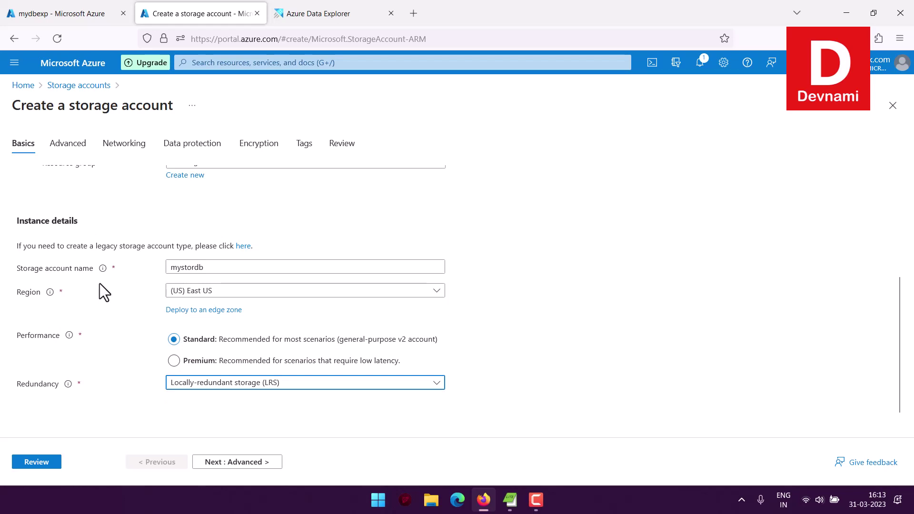
Accept the default advanced, networking and data protection settings for the storage account and proceed to encryption
left_click(251, 462)
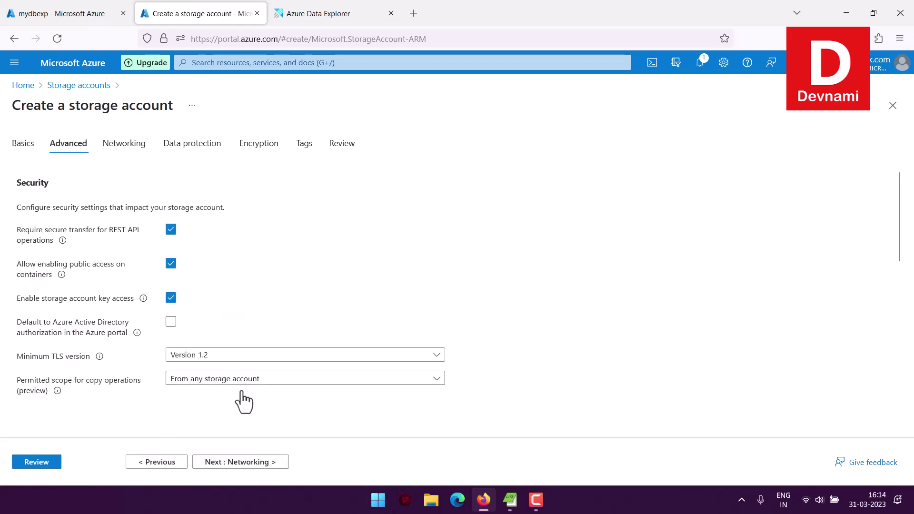
left_click(273, 462)
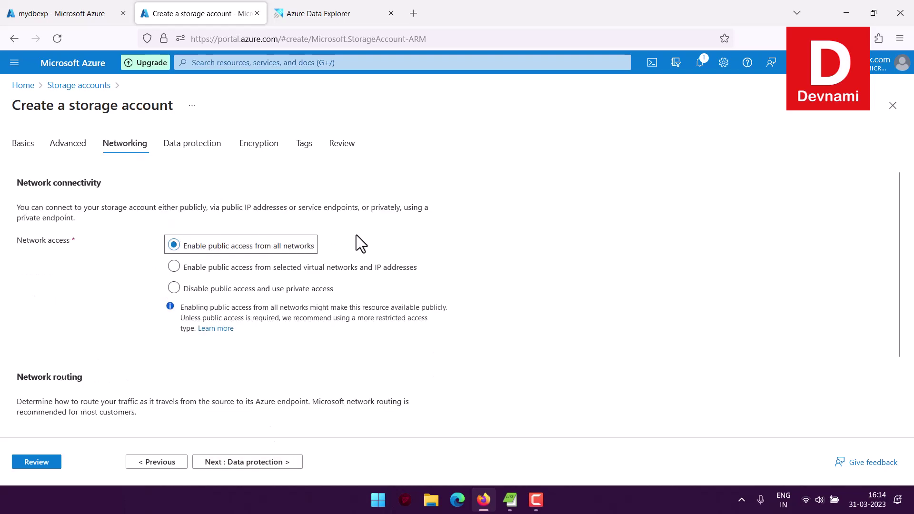
left_click(251, 463)
scroll(233, 272, "down", 5)
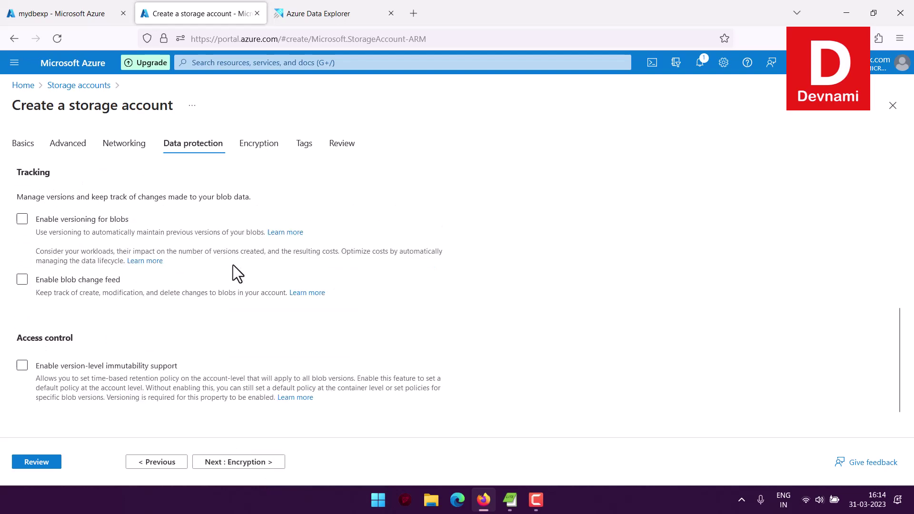
left_click(251, 461)
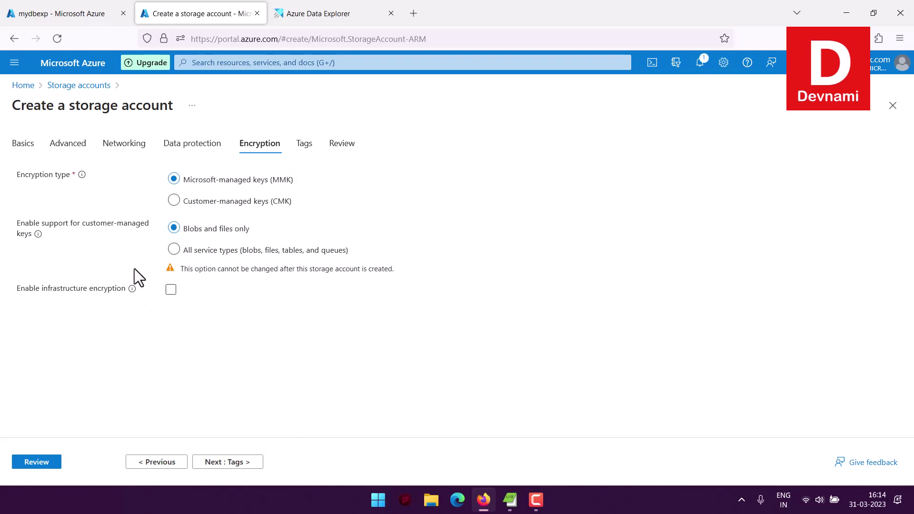
Enable customer-managed key support for all service types, leave the tags empty, and create the storage account
left_click(174, 249)
left_click(256, 469)
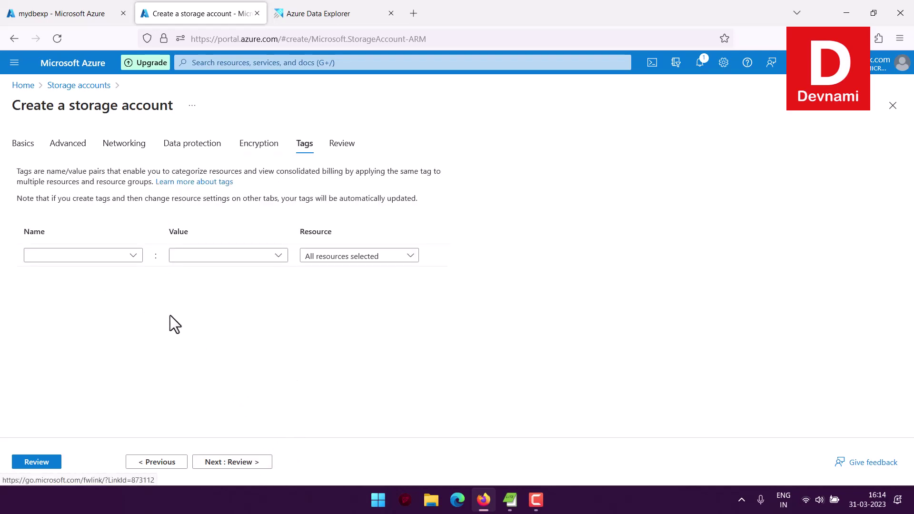
left_click(244, 461)
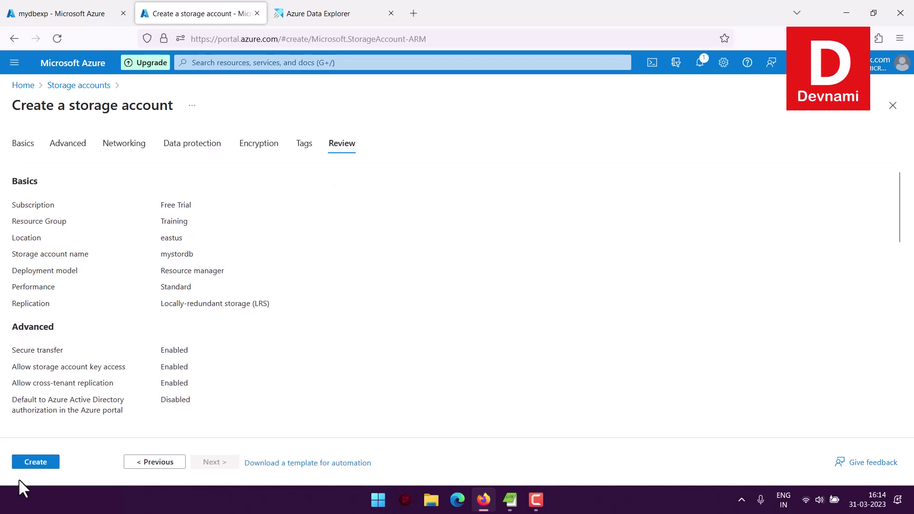
left_click(28, 463)
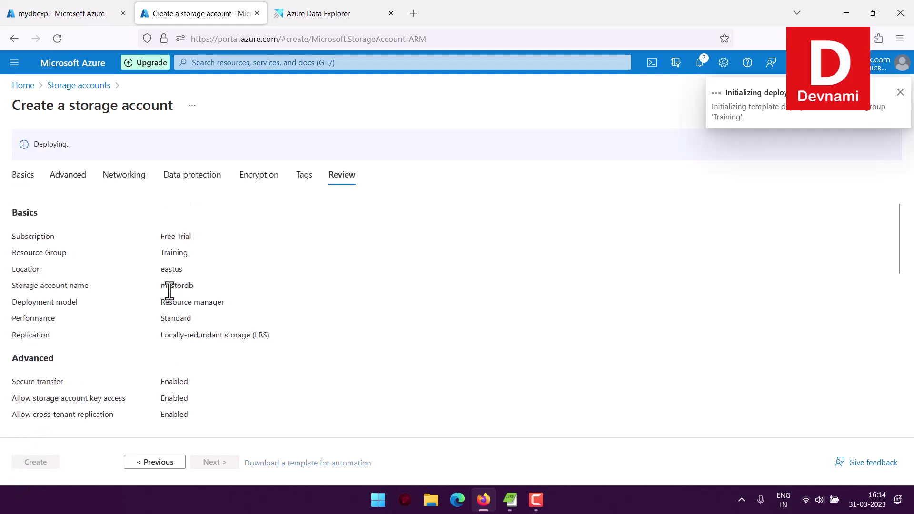
Check the storage account's deployment between visits to the cluster's overview, and open the deployed mystordb resource
left_click(86, 14)
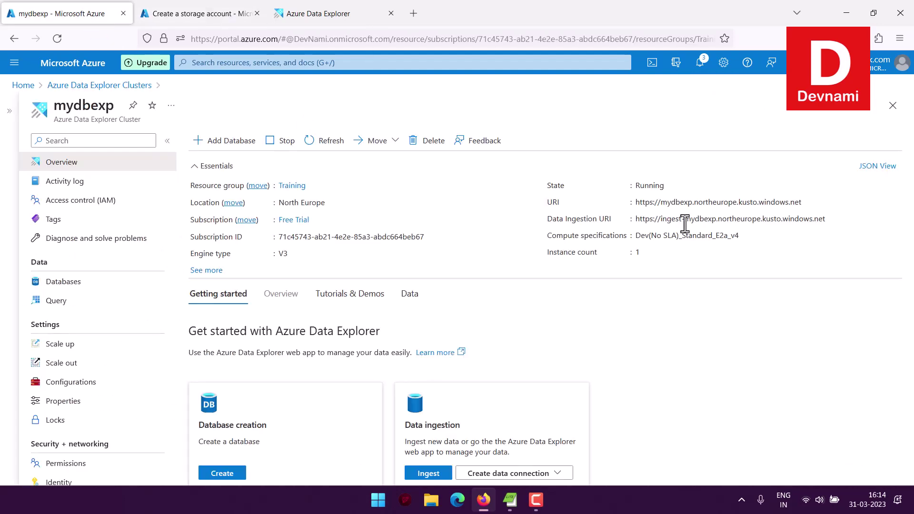
scroll(530, 371, "down", 3)
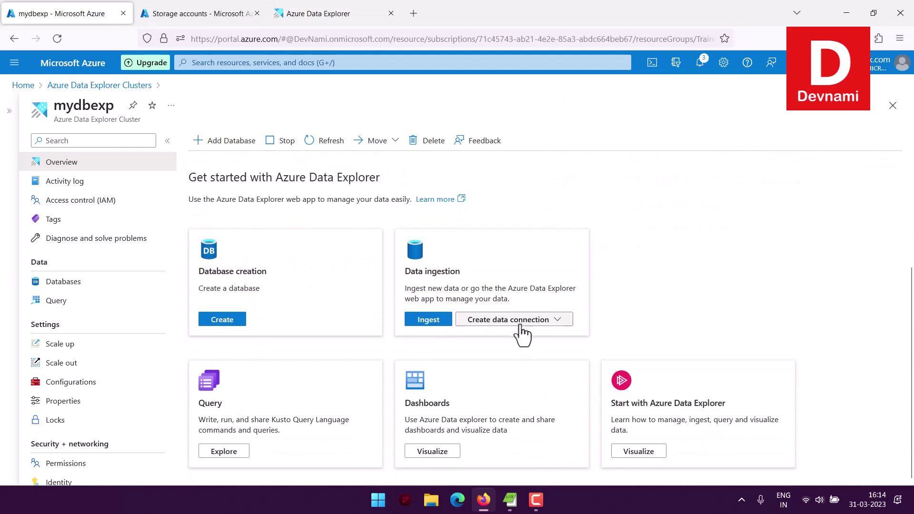
left_click(201, 19)
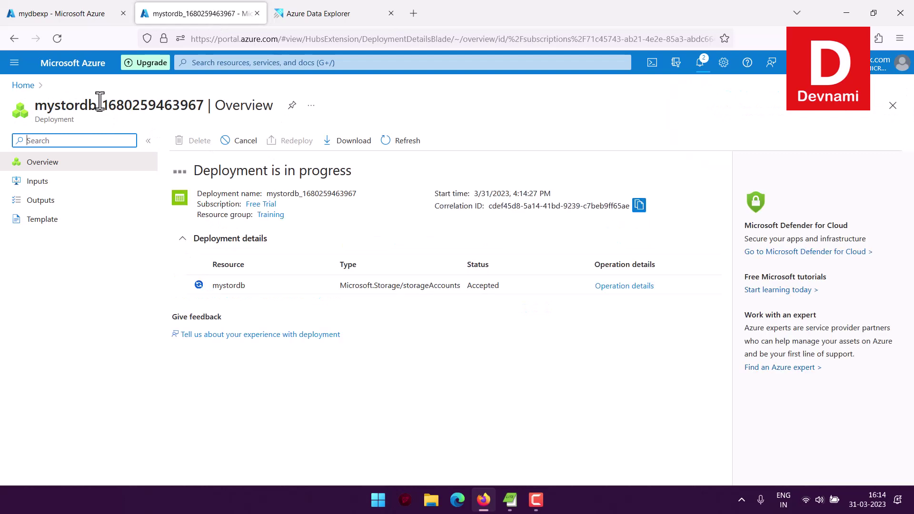
left_click(51, 13)
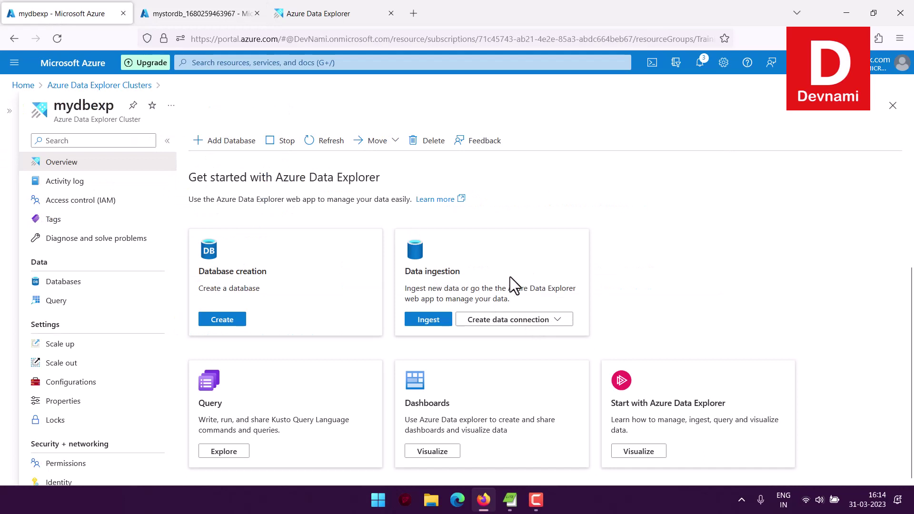
left_click(205, 15)
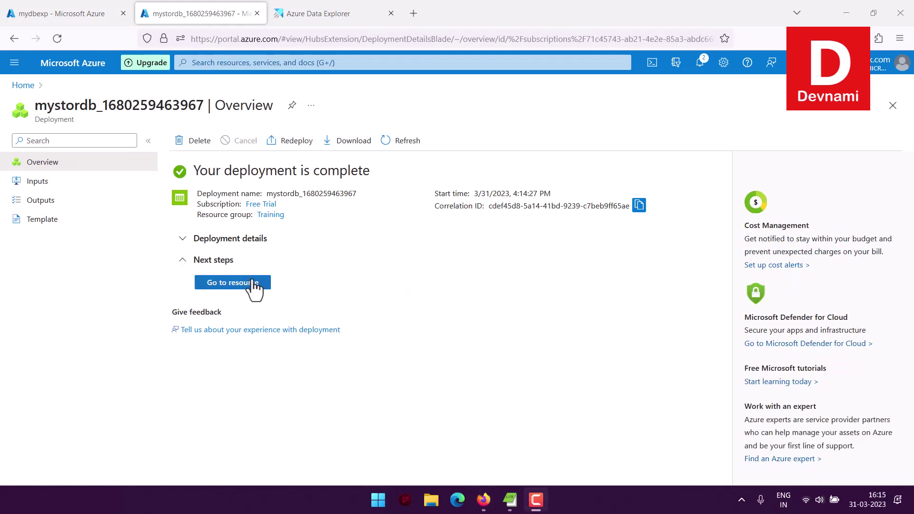
left_click(254, 283)
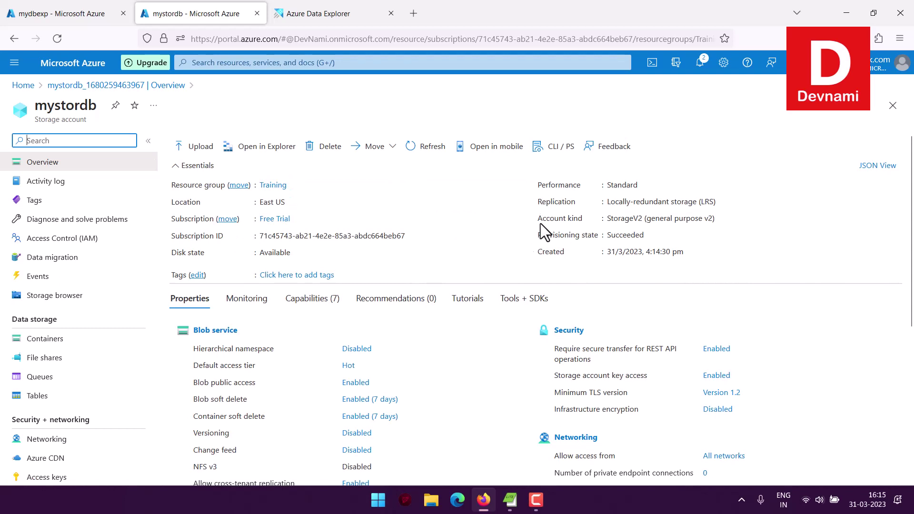
Start an Event Grid (Blob storage) data connection for the mydbexp cluster and name it myblobdb
left_click(35, 19)
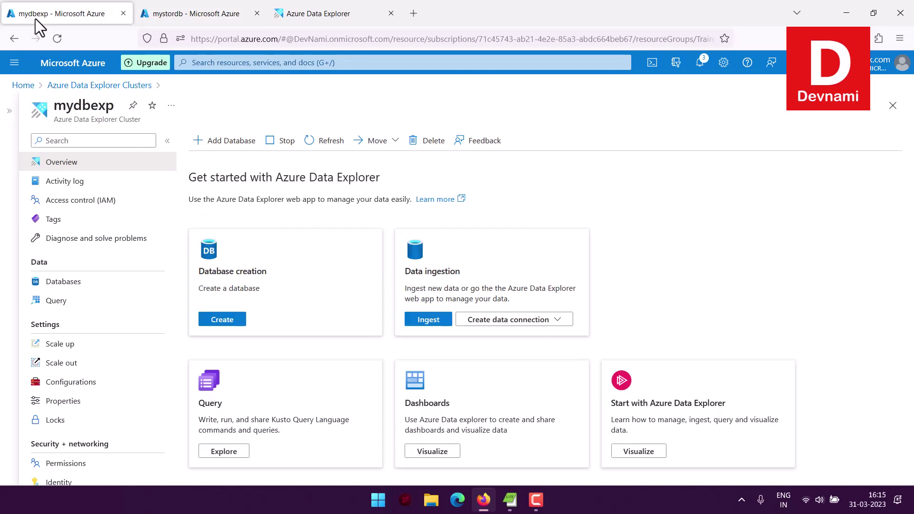
left_click(490, 321)
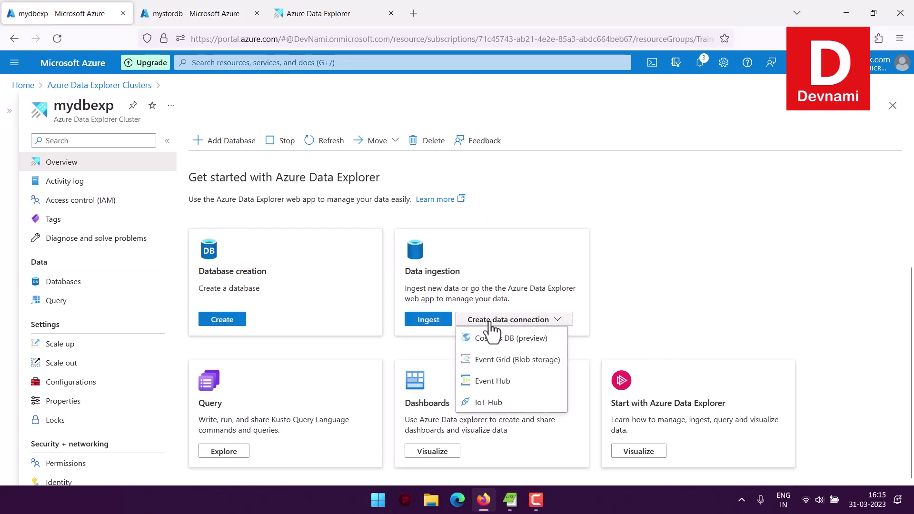
left_click(495, 360)
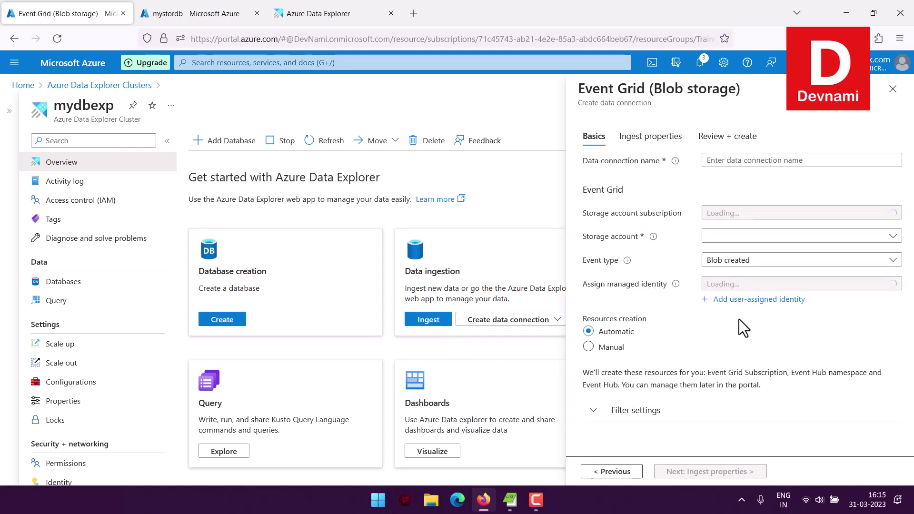
left_click(722, 160)
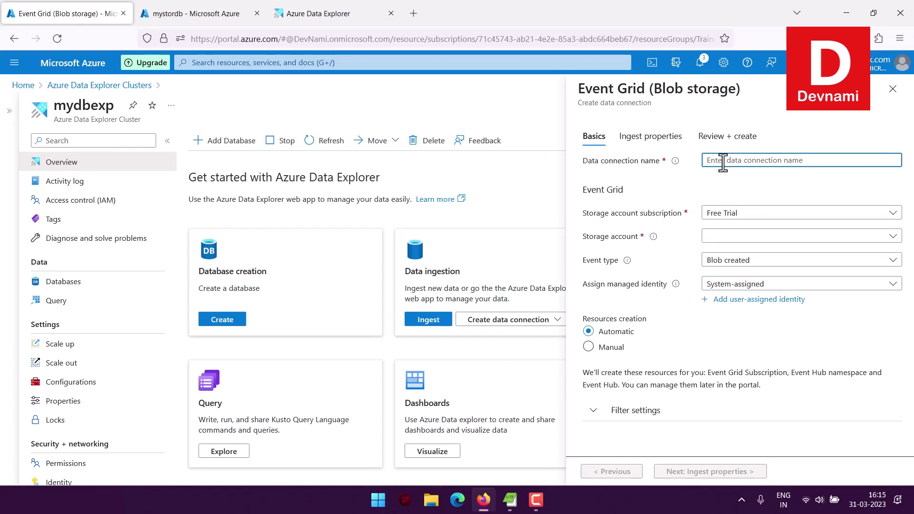
type("myblobdb")
Keep Free Trial as the data connection's storage subscription and select mystordb as its storage account
left_click(735, 213)
left_click(727, 254)
left_click(733, 236)
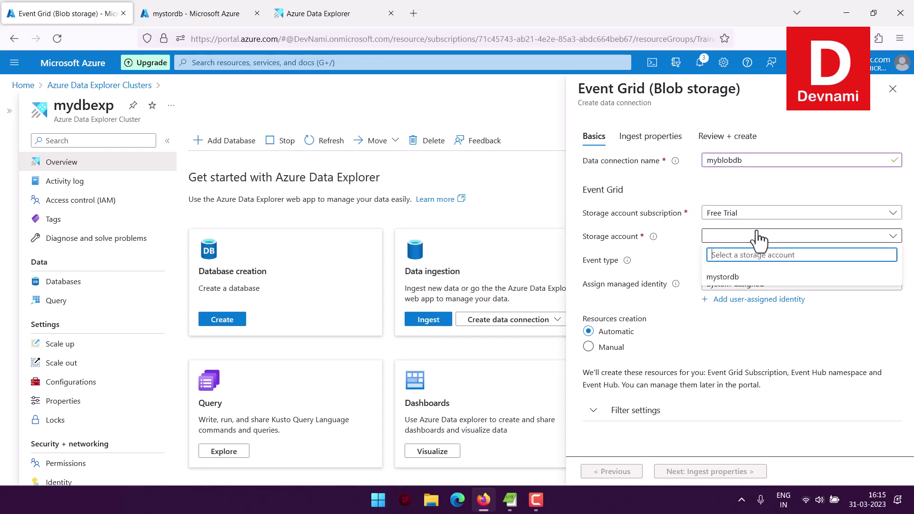
left_click(756, 277)
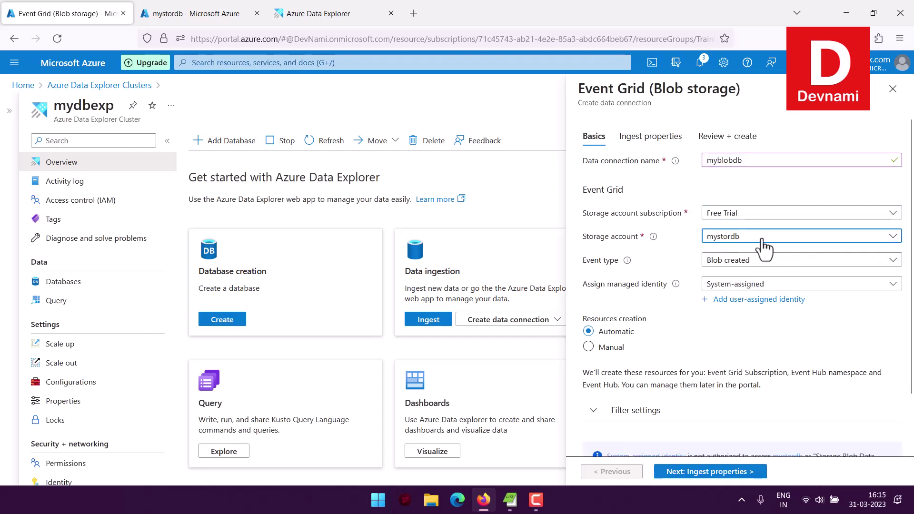
Keep Blob created as the event type and System-assigned as the managed identity, and review the remaining basic settings
left_click(746, 267)
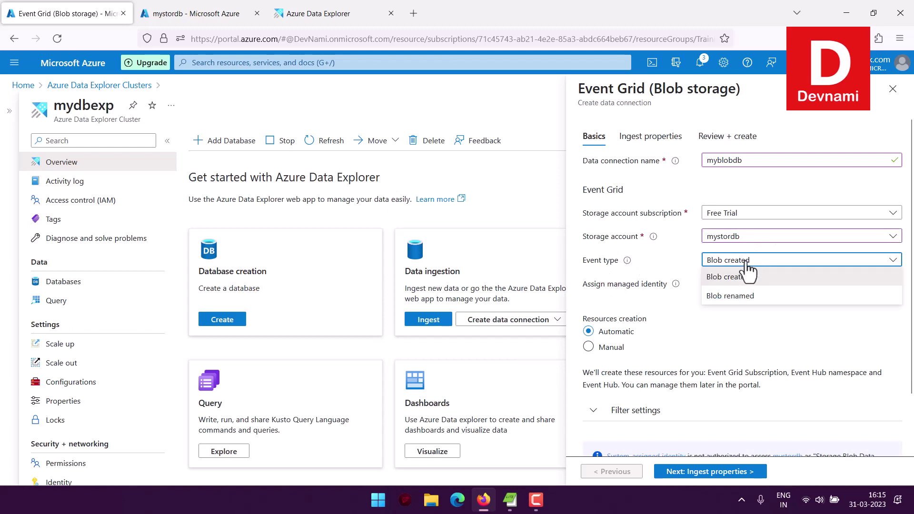
left_click(748, 271)
left_click(722, 284)
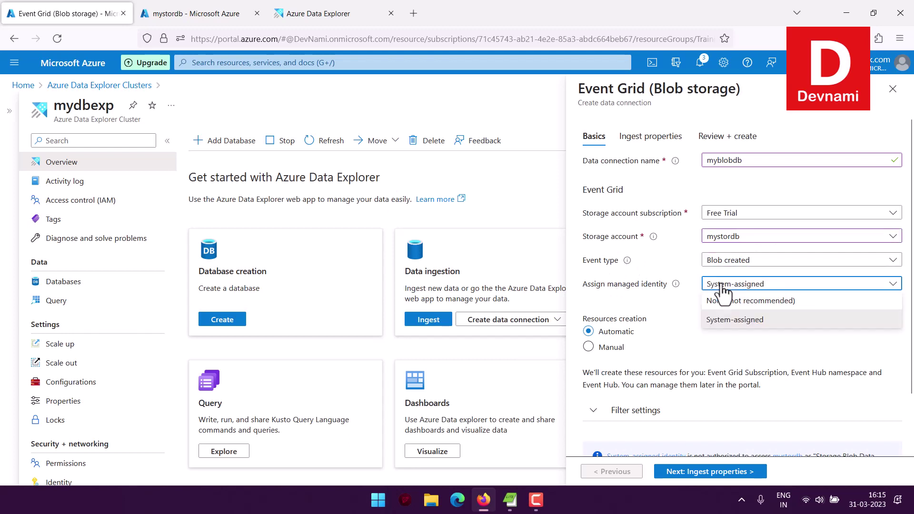
left_click(688, 279)
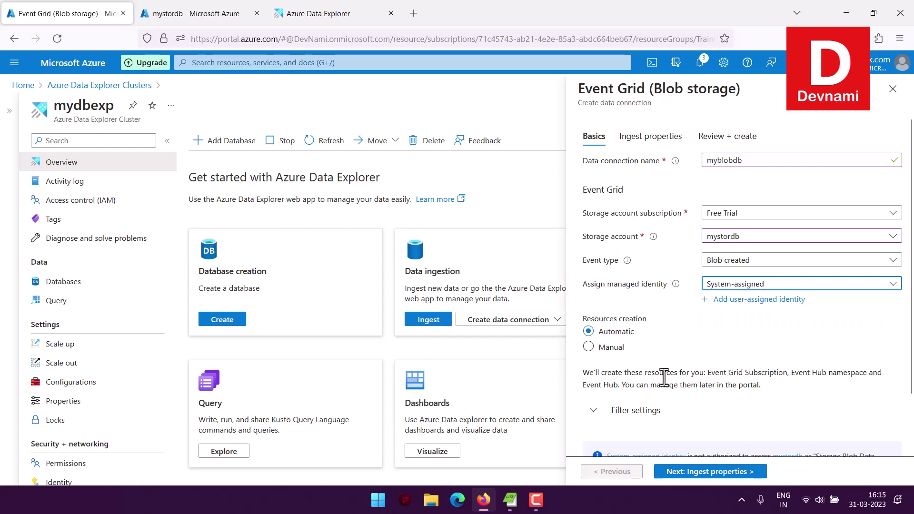
scroll(709, 344, "down", 1)
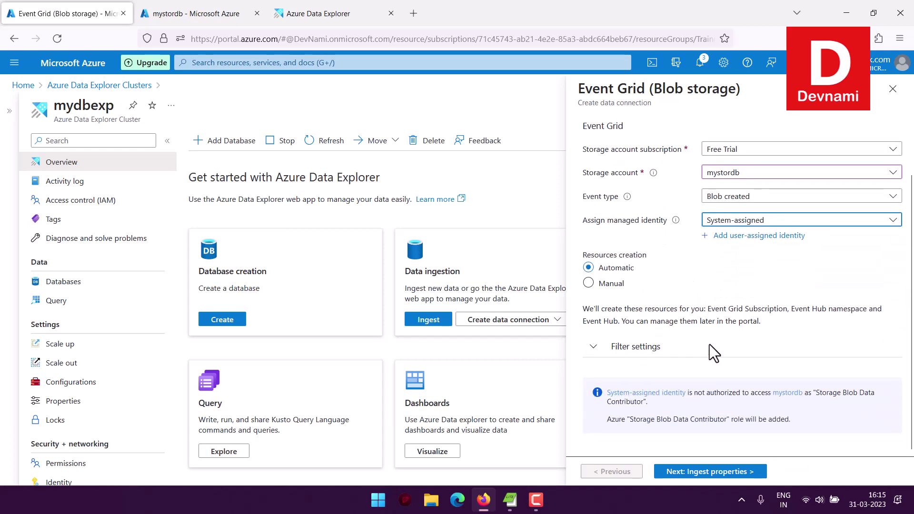
Allow routing data to other databases in the data connection's ingest properties, and set the target table's data format to CSV
left_click(714, 471)
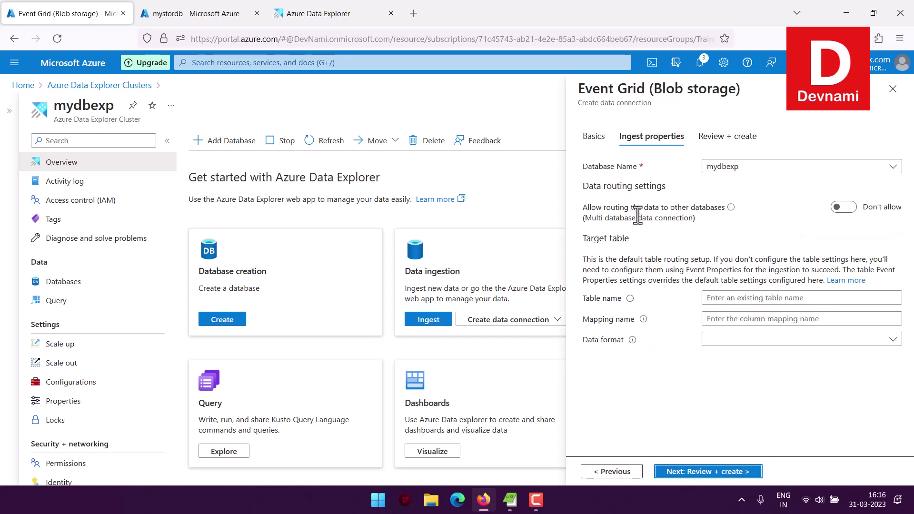
left_click(850, 211)
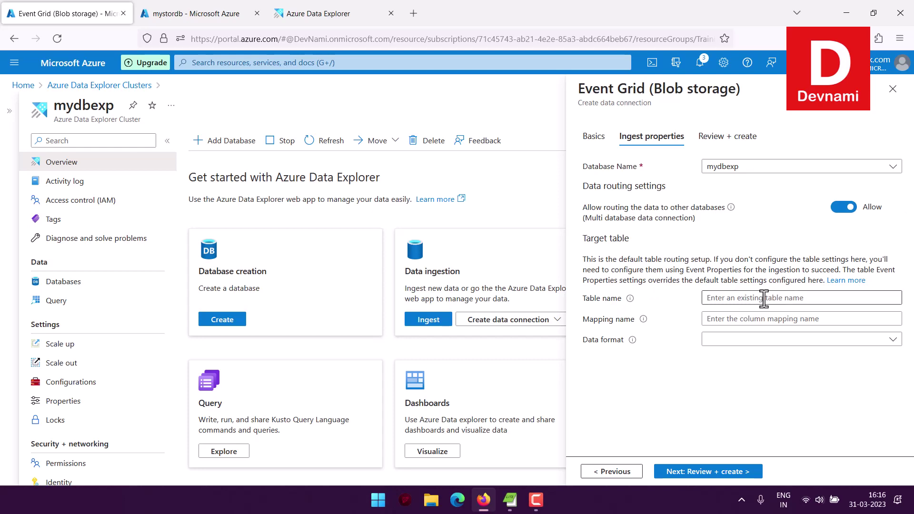
left_click(305, 8)
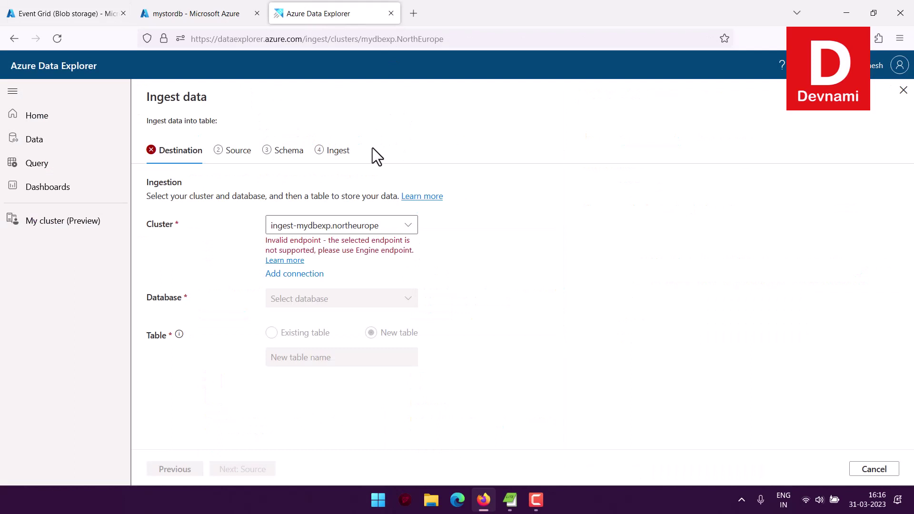
left_click(30, 119)
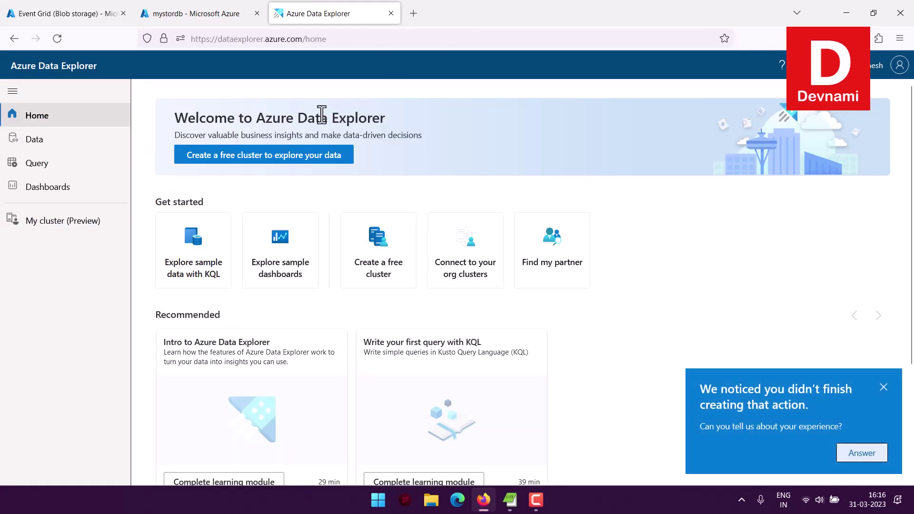
left_click(96, 15)
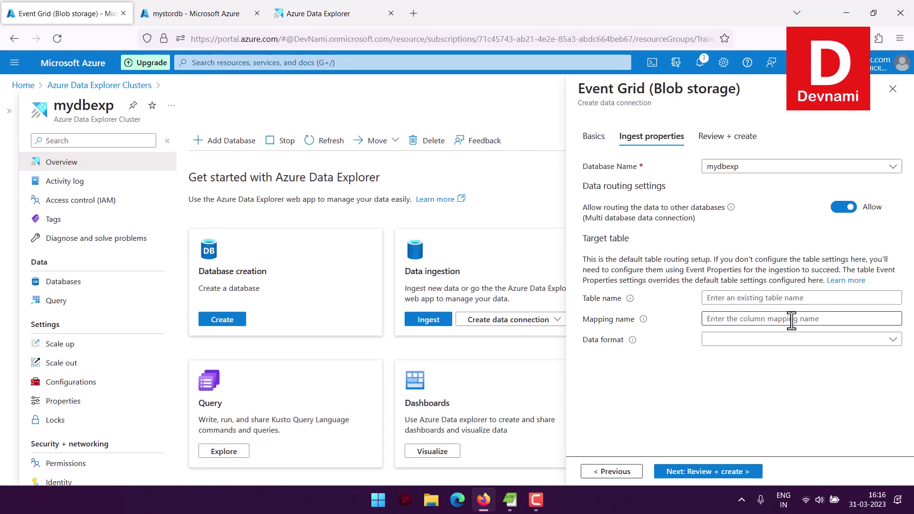
left_click(751, 340)
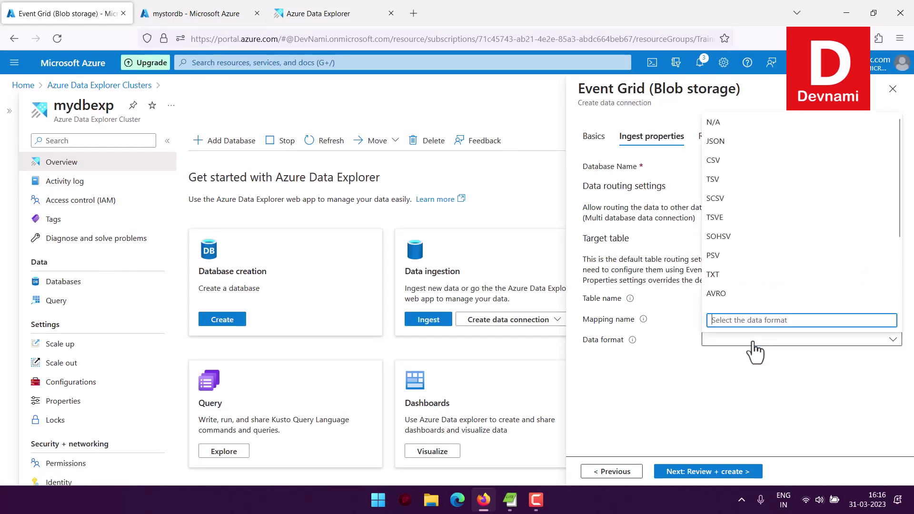
left_click(713, 160)
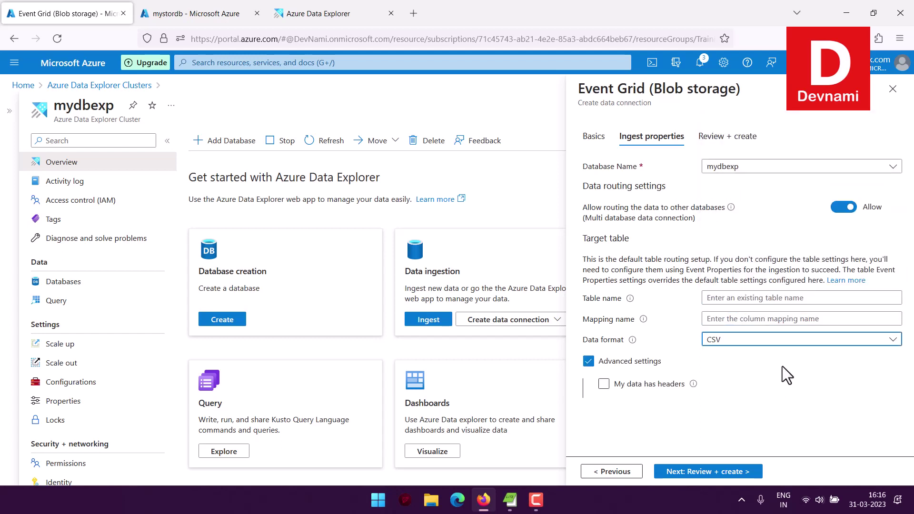
Set the table name to myTable and the mapping name to myColumn, mark the data as having headers, and review the connection
left_click(734, 298)
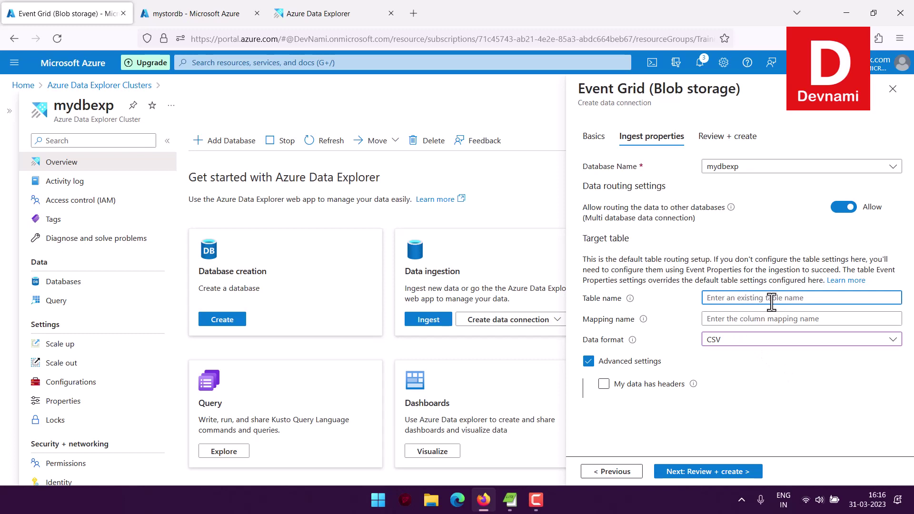
type("myTable")
left_click(740, 320)
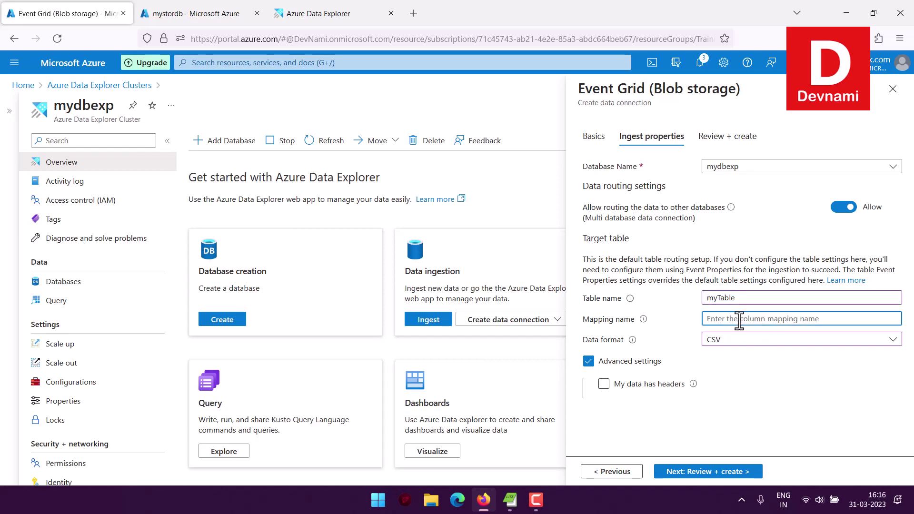
type("mycol")
key("BackSpace")
type("Column")
left_click(604, 385)
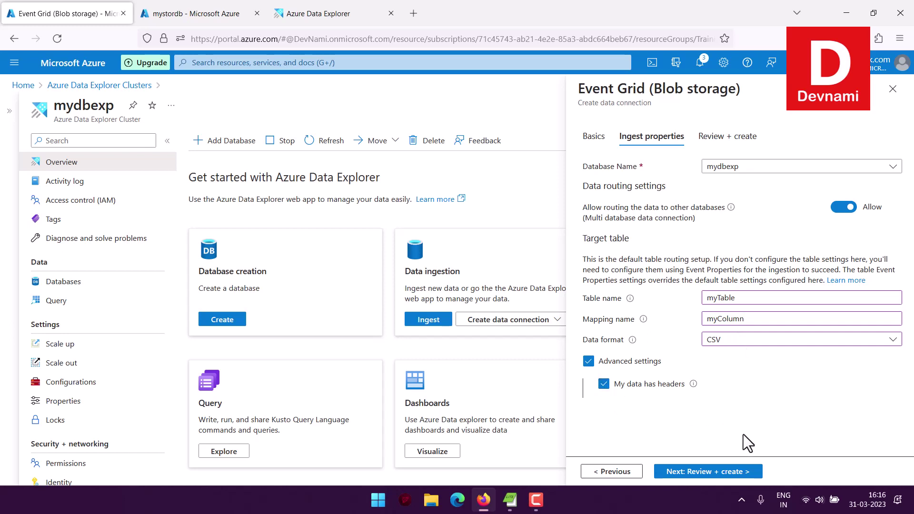
left_click(742, 471)
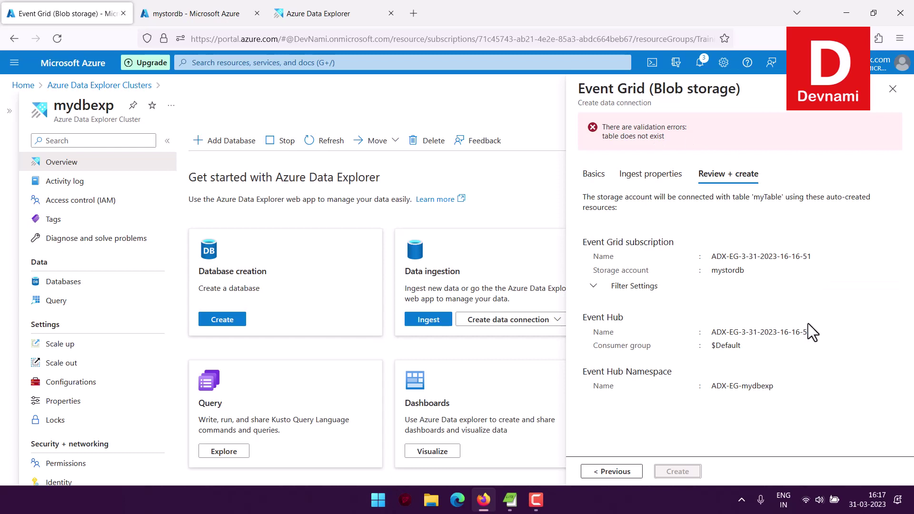
Return to the ingest properties, and try to create a table on the ingest-mydbexp.northeurope cluster in the Azure Data Explorer web app
left_click(616, 470)
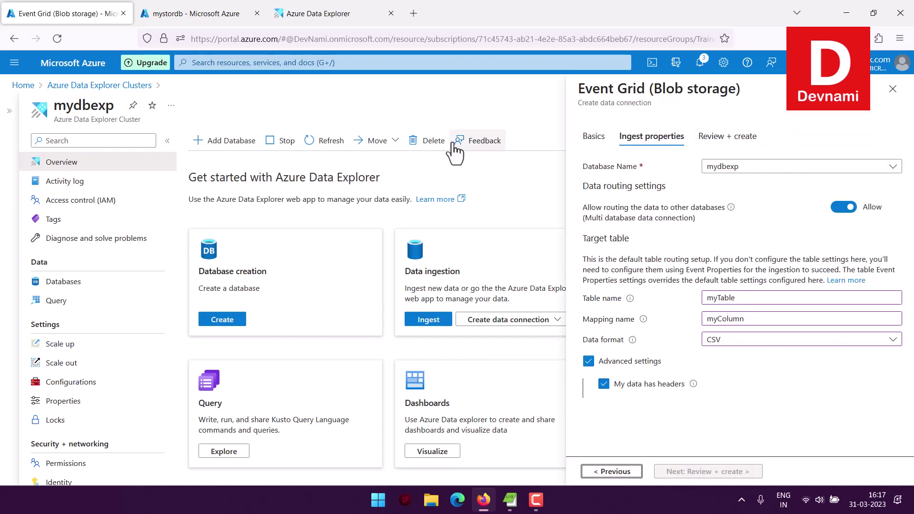
left_click(336, 13)
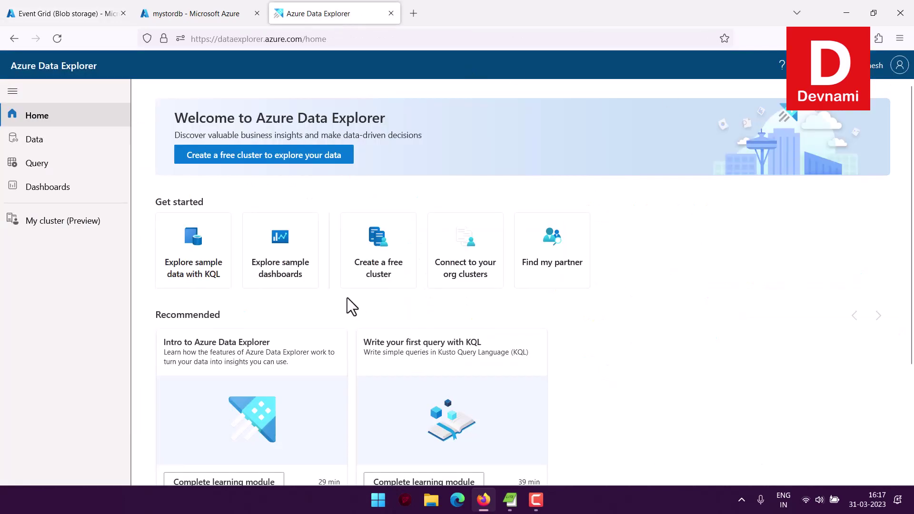
scroll(351, 294, "down", 3)
scroll(352, 292, "up", 3)
left_click(35, 139)
left_click(355, 284)
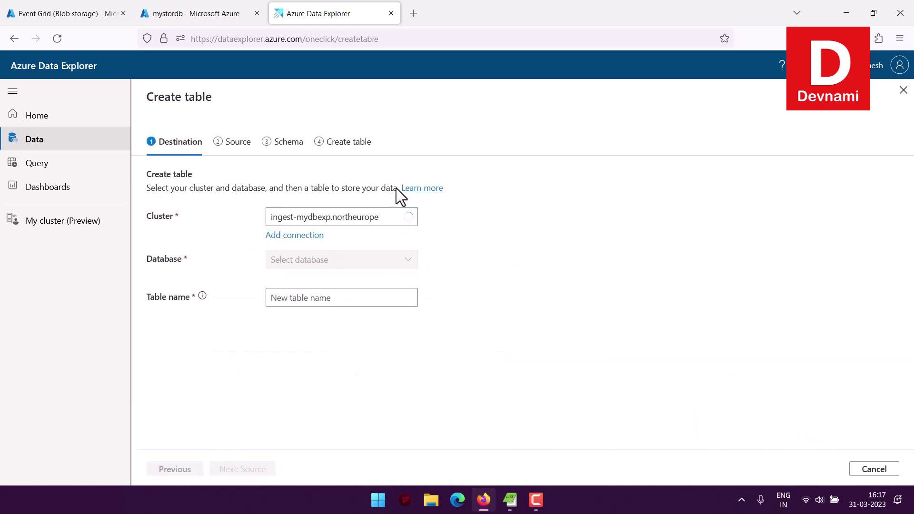
left_click(407, 219)
left_click(407, 222)
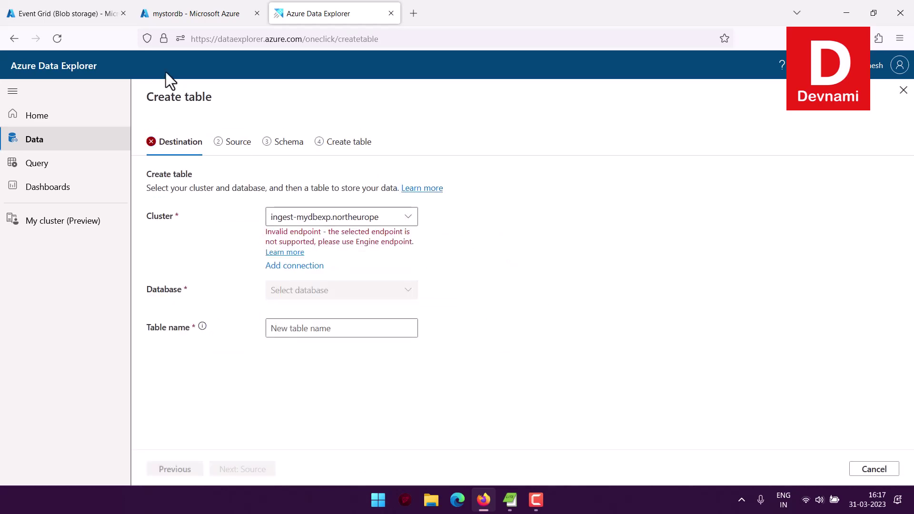
Discard the unfinished Event Grid data connection and close the Azure Data Explorer web app
left_click(75, 14)
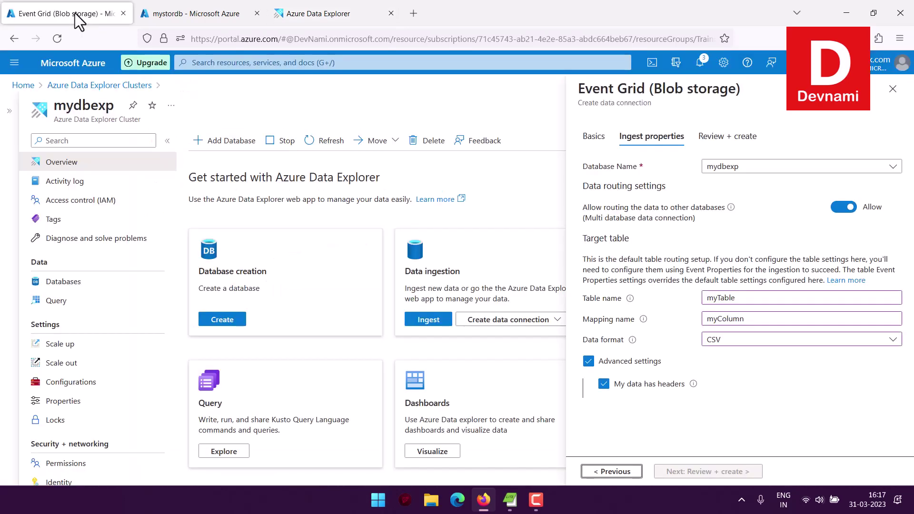
left_click(892, 88)
left_click(509, 288)
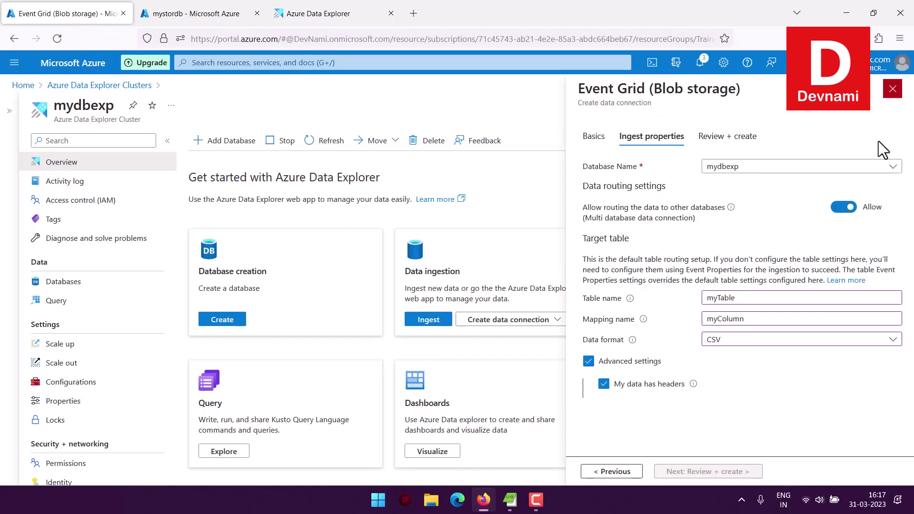
left_click(391, 13)
scroll(407, 267, "down", 3)
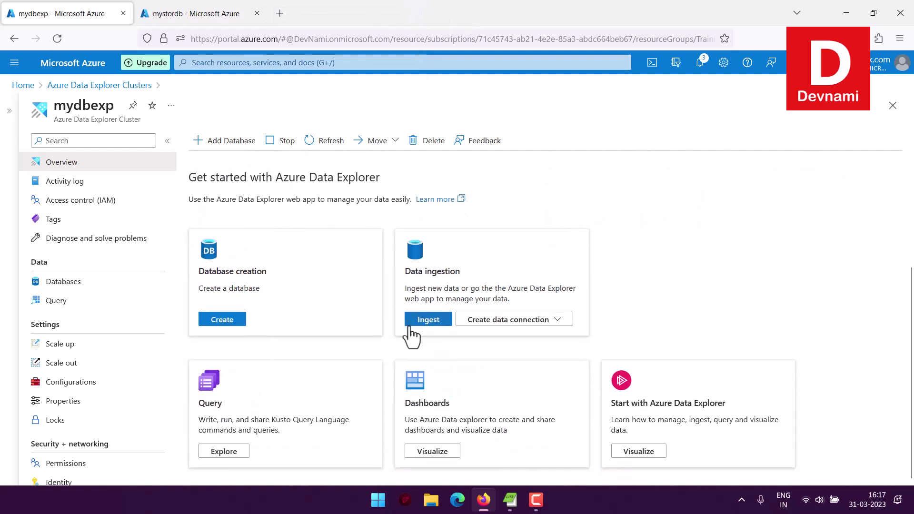
Switch to the Azure Data Explorer ingestion wizard and set its destination to a new table myTable in the mydbexp database
left_click(50, 64)
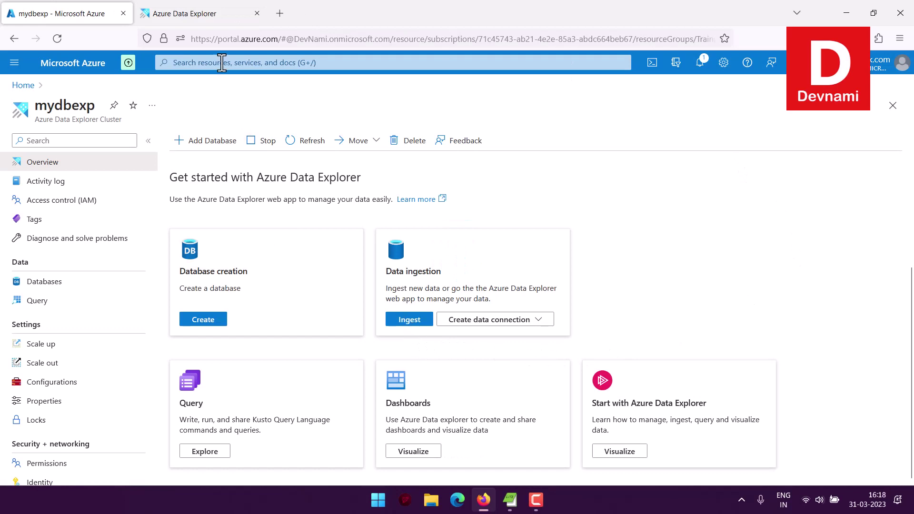
left_click(196, 12)
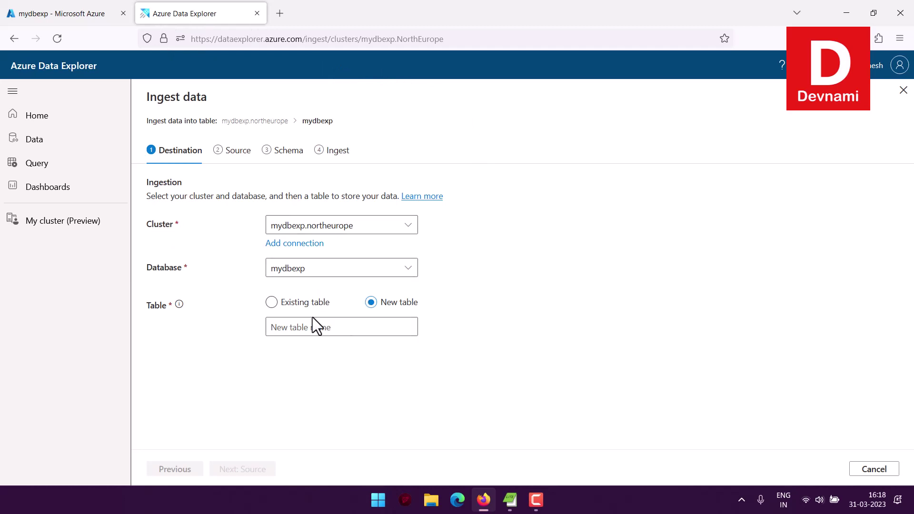
left_click(295, 323)
type("myTable")
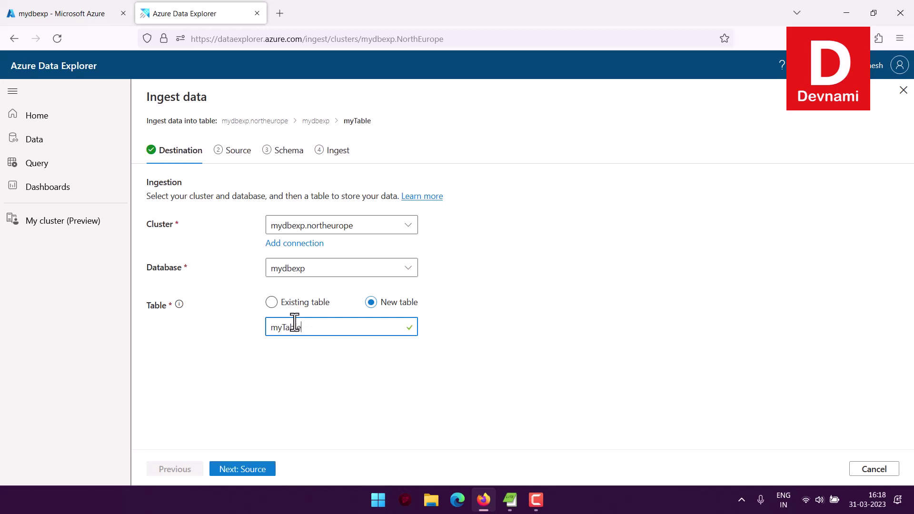
left_click(232, 470)
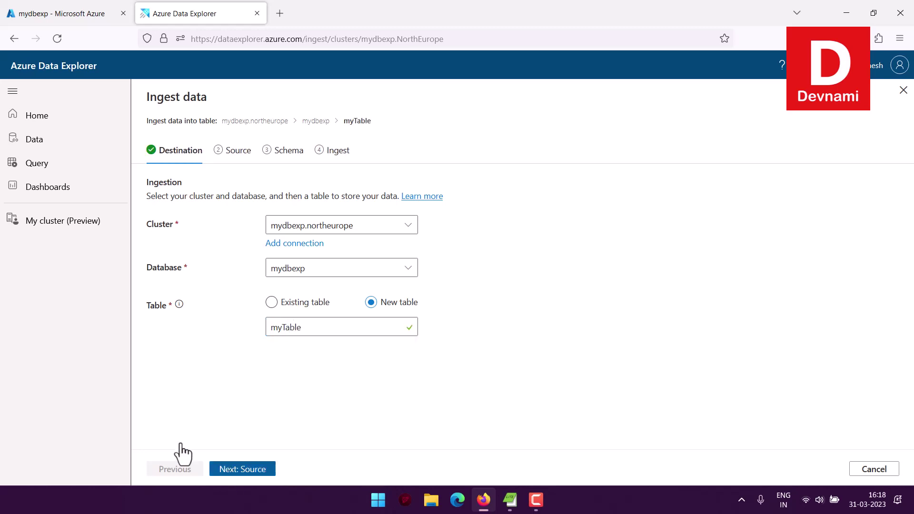
Set the ingestion source type to Blob, paste the kustosamples blob storage link as the source, and continue to the schema
left_click(602, 239)
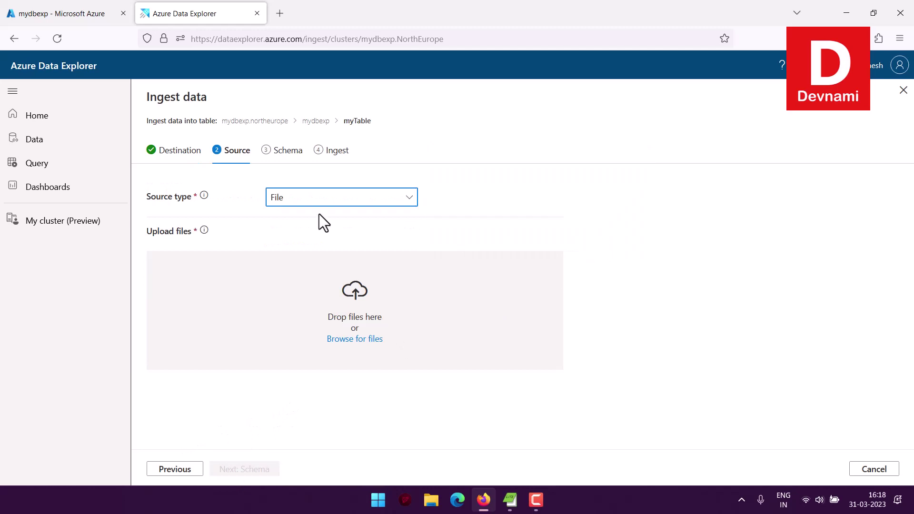
left_click(333, 202)
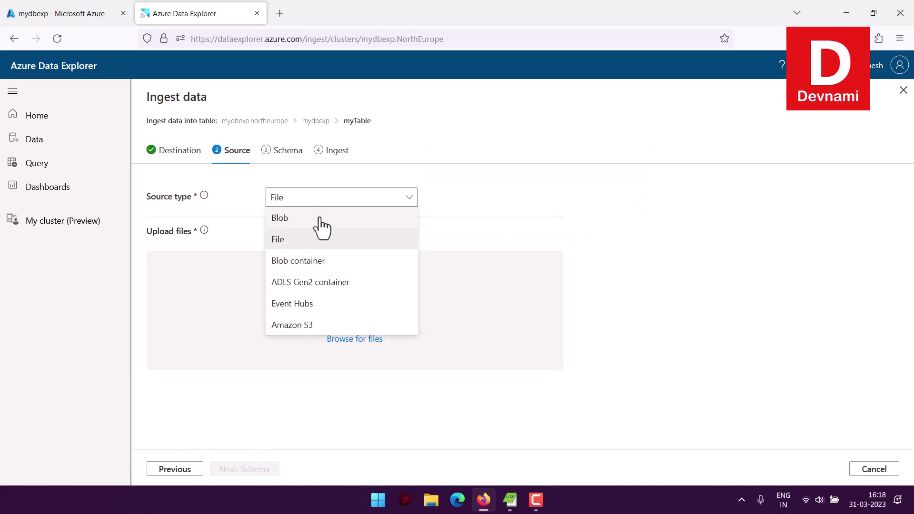
left_click(322, 219)
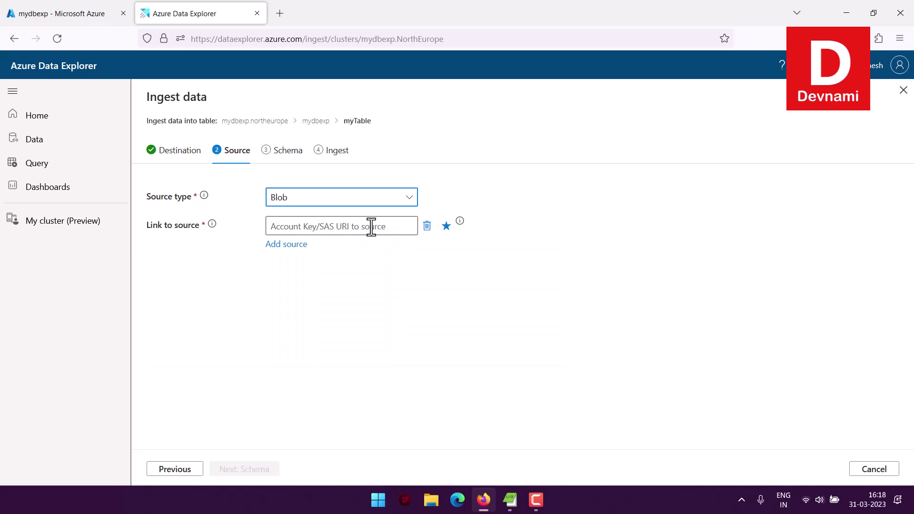
left_click(322, 227)
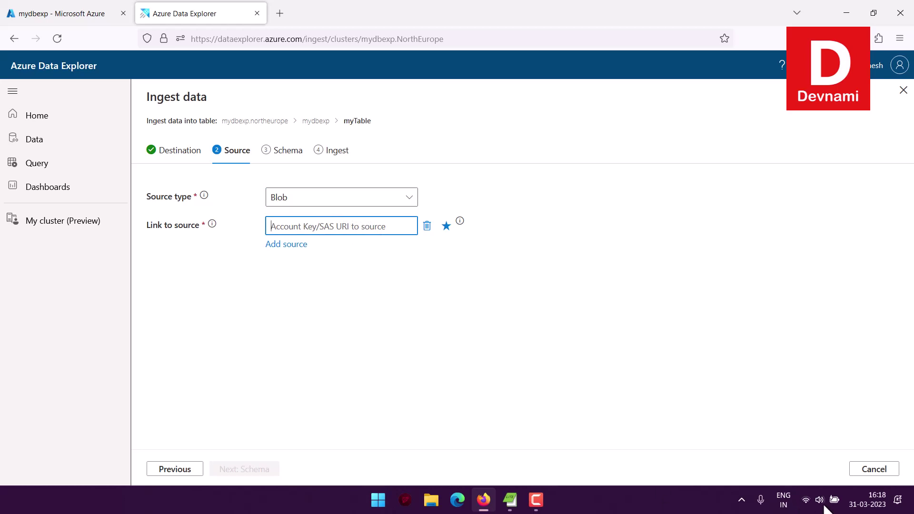
key("F9")
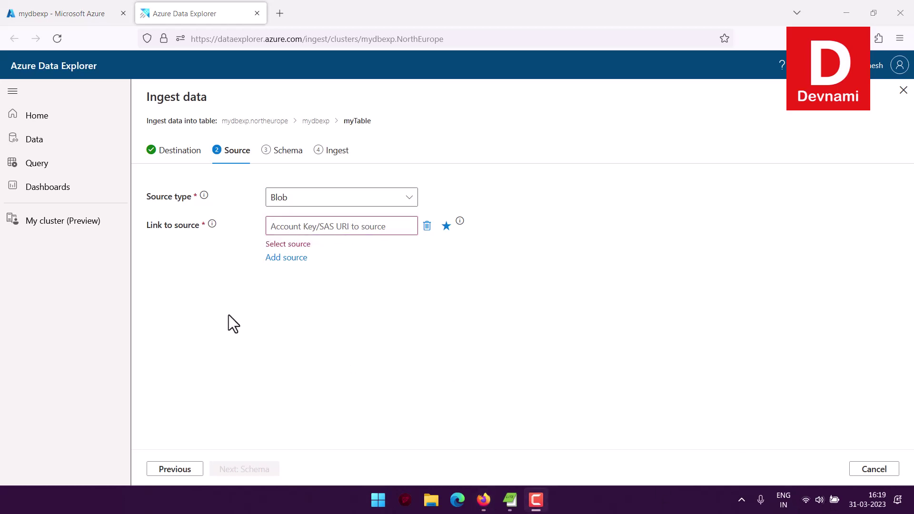
left_click(313, 225)
key("ctrl+v")
left_click(298, 237)
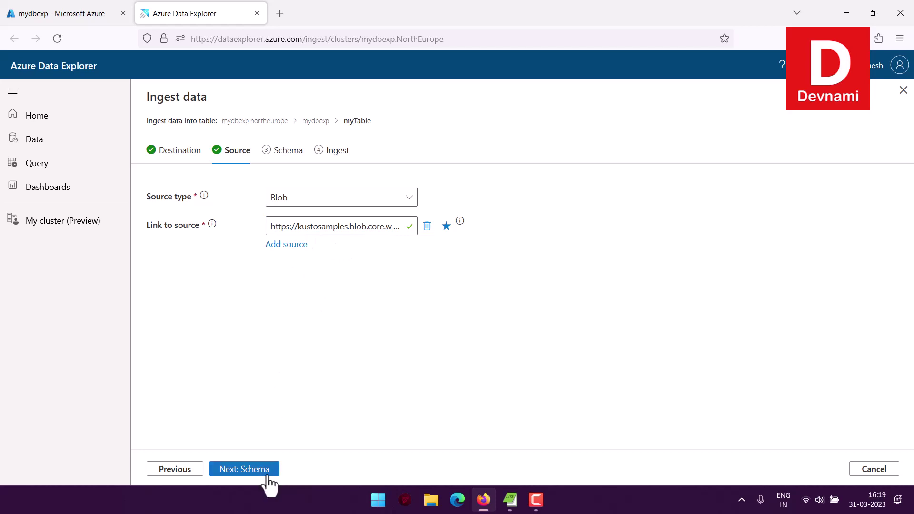
left_click(265, 472)
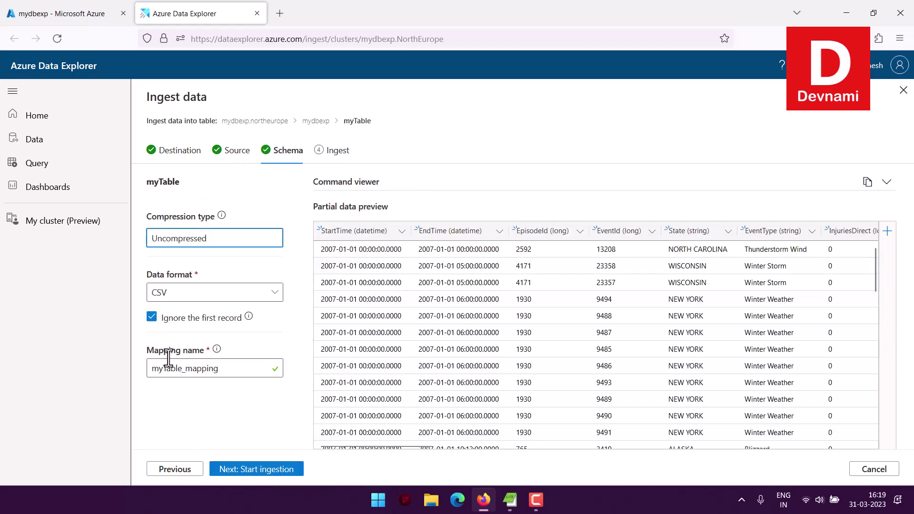
Recheck the blob source and the schema's partial data preview, and start ingesting the data into myTable
left_click(188, 471)
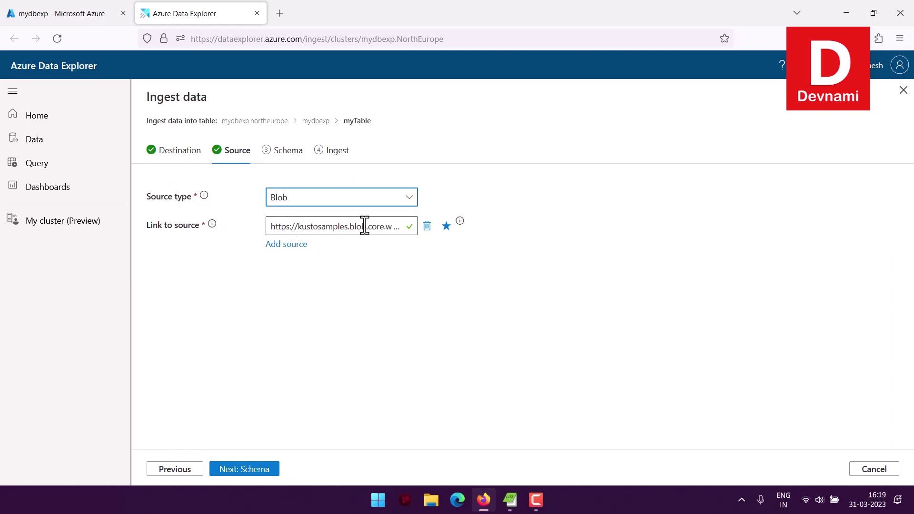
left_click(231, 472)
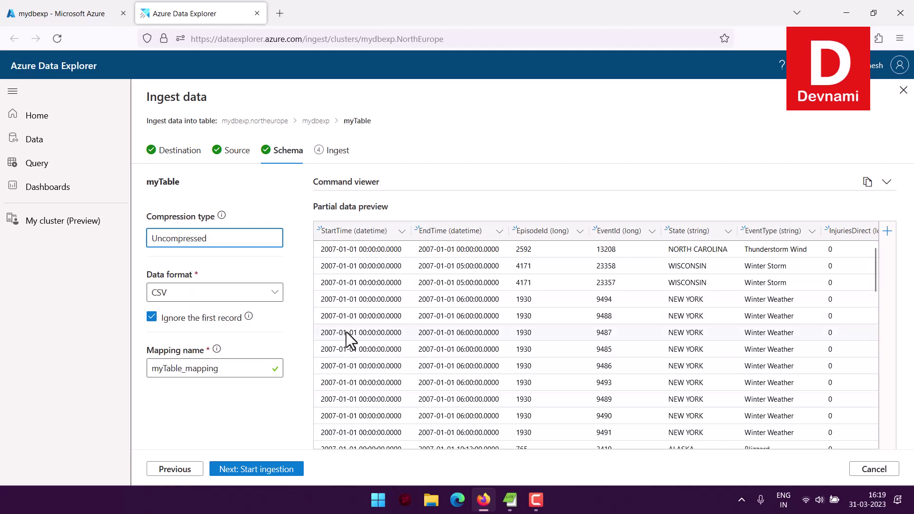
scroll(813, 279, "down", 10)
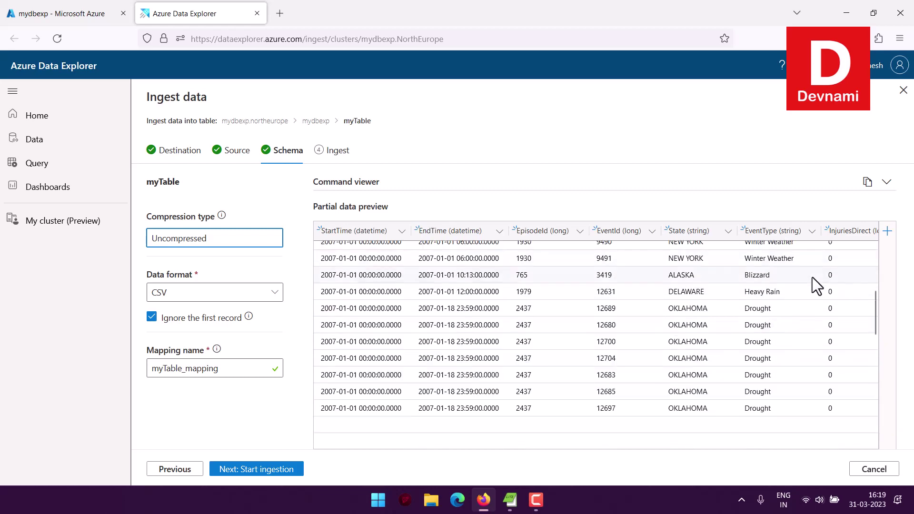
scroll(811, 286, "up", 10)
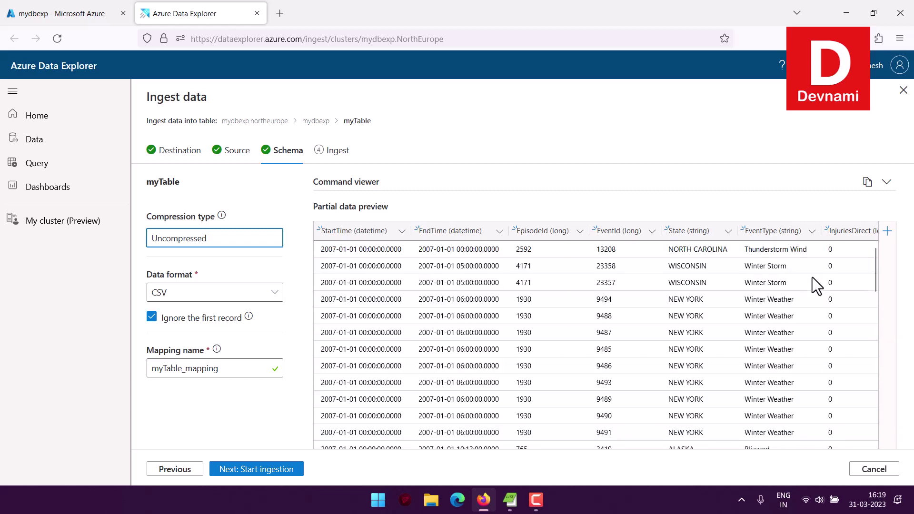
left_click(291, 469)
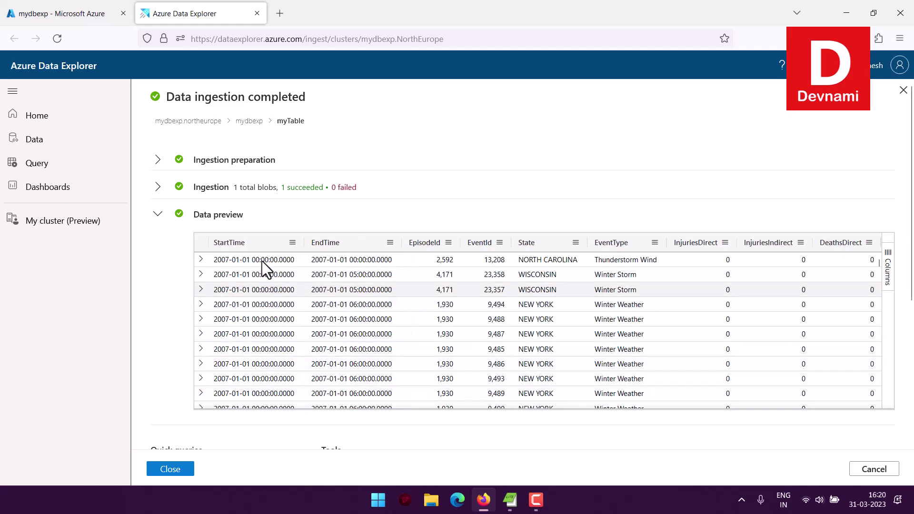
scroll(166, 367, "down", 3)
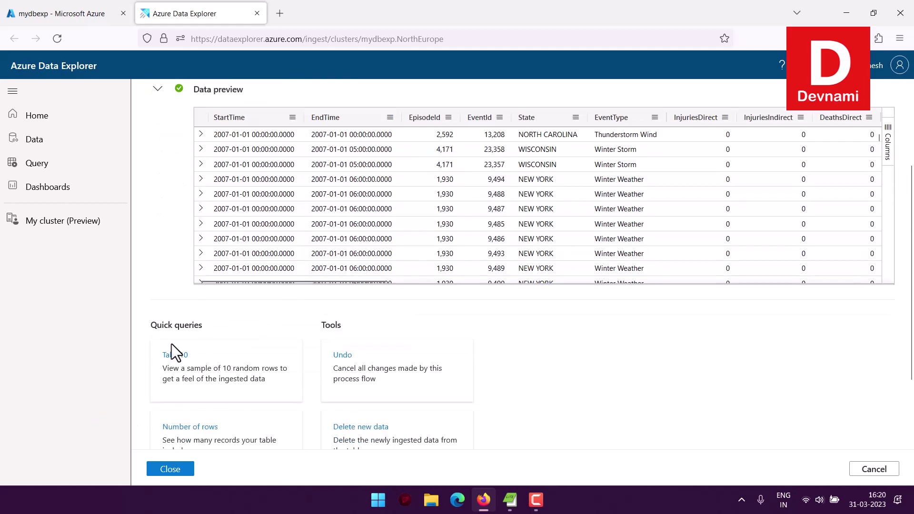
Launch the Take 10 quick query on the ingested data and close the finished ingestion wizard
scroll(174, 355, "down", 3)
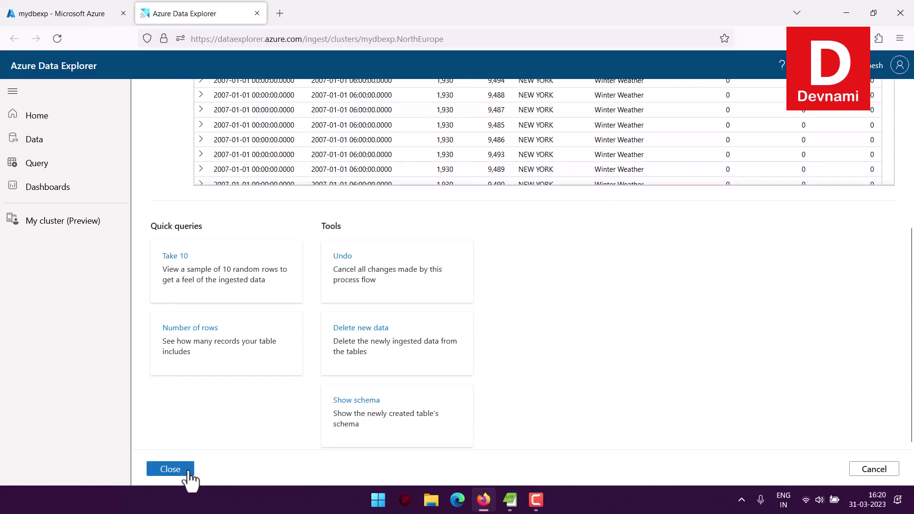
left_click(177, 257)
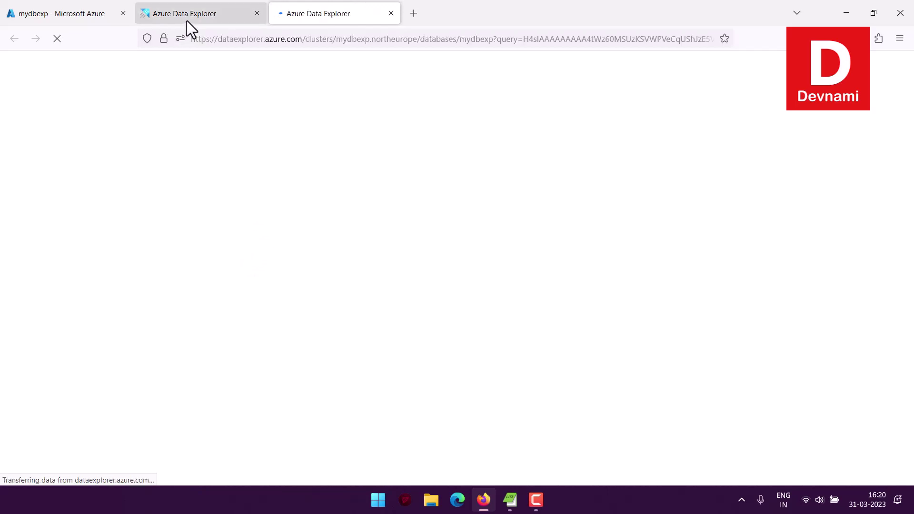
left_click(187, 19)
left_click(170, 469)
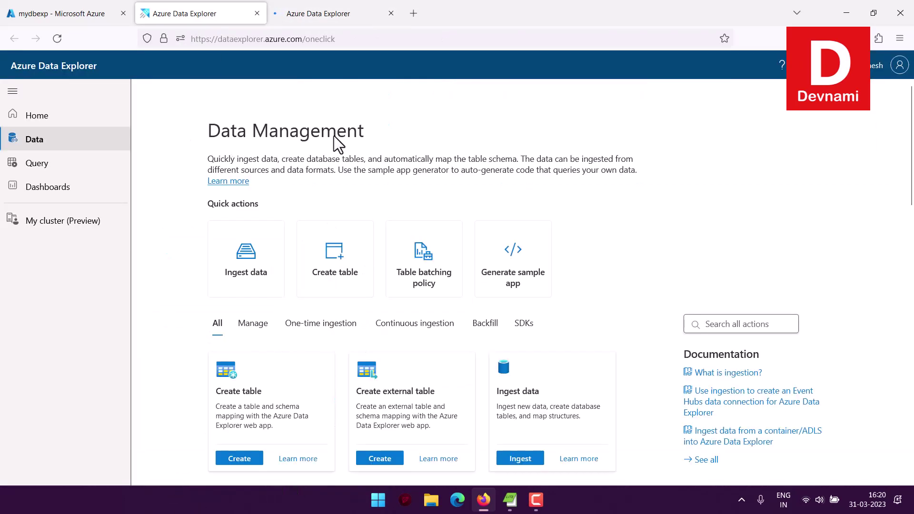
Switch to the mydbexp query page and go through the five-part query editor introduction to its end
left_click(299, 13)
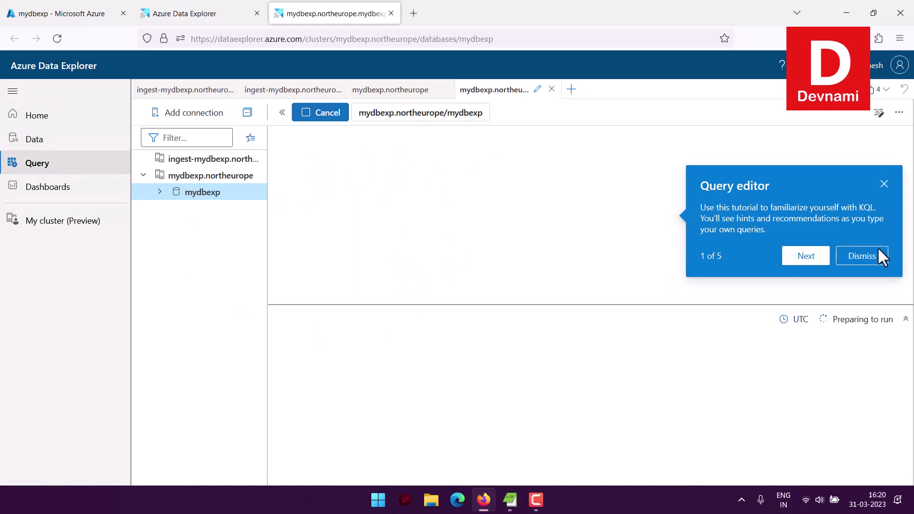
left_click(807, 257)
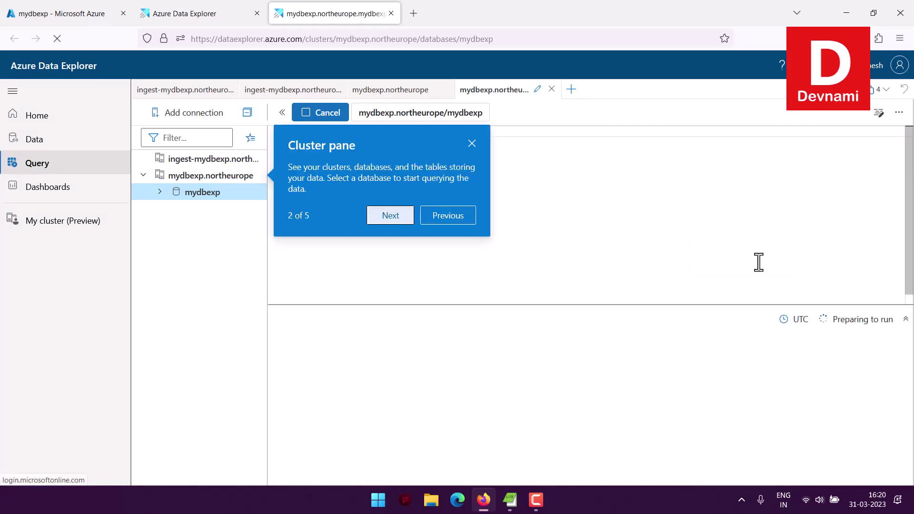
left_click(401, 214)
left_click(804, 348)
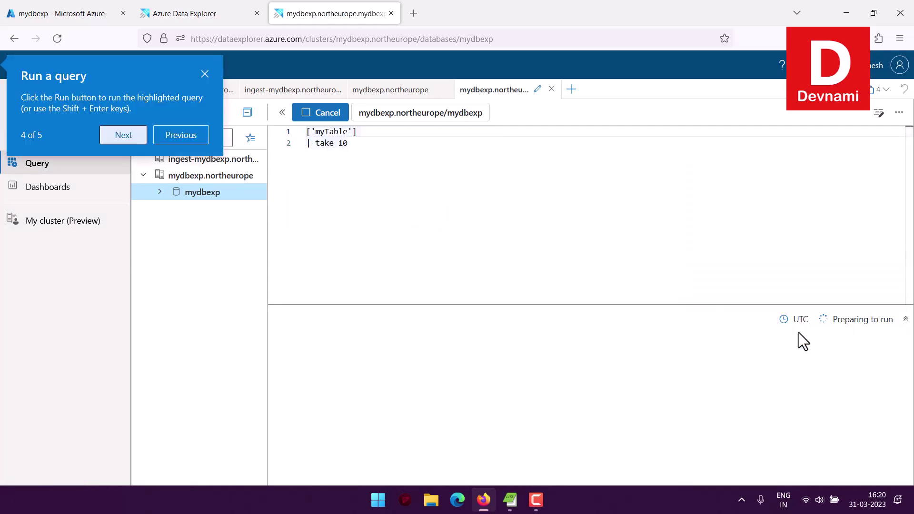
left_click(123, 137)
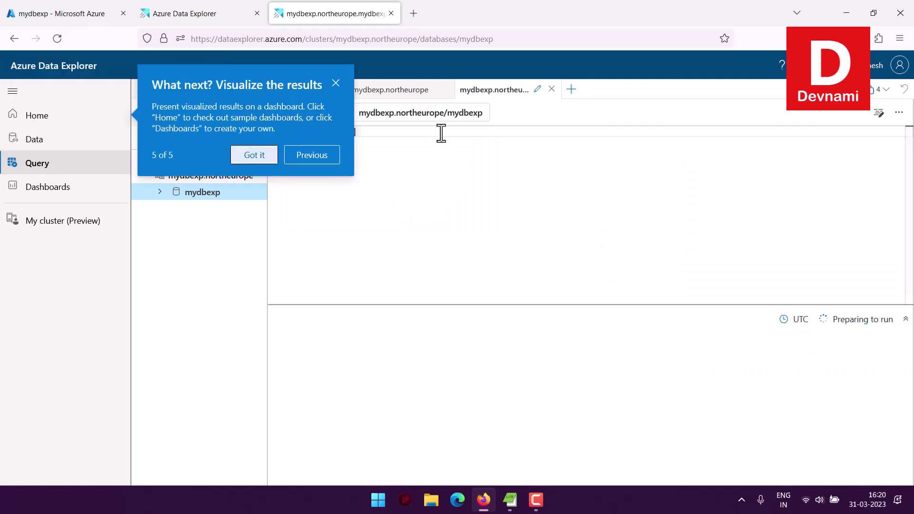
left_click(262, 157)
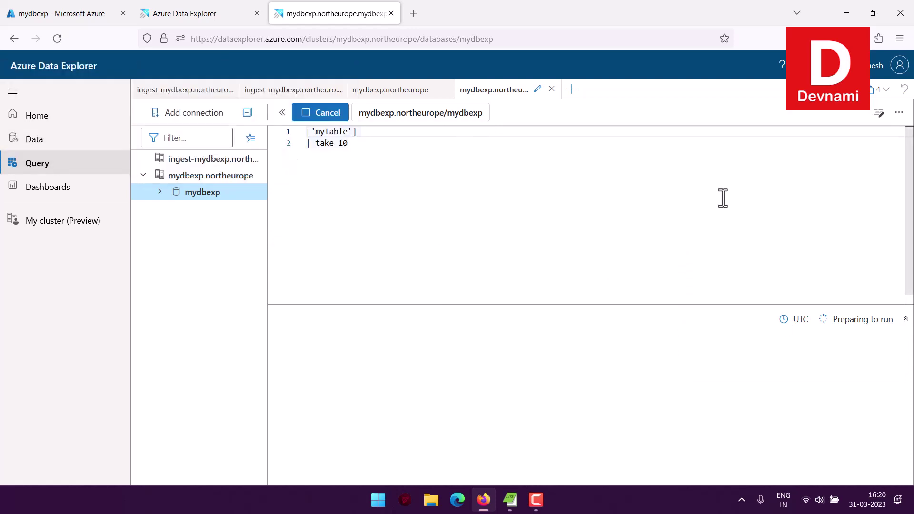
Examine the sample rows returned by the take 10 query on myTable
left_click(428, 147)
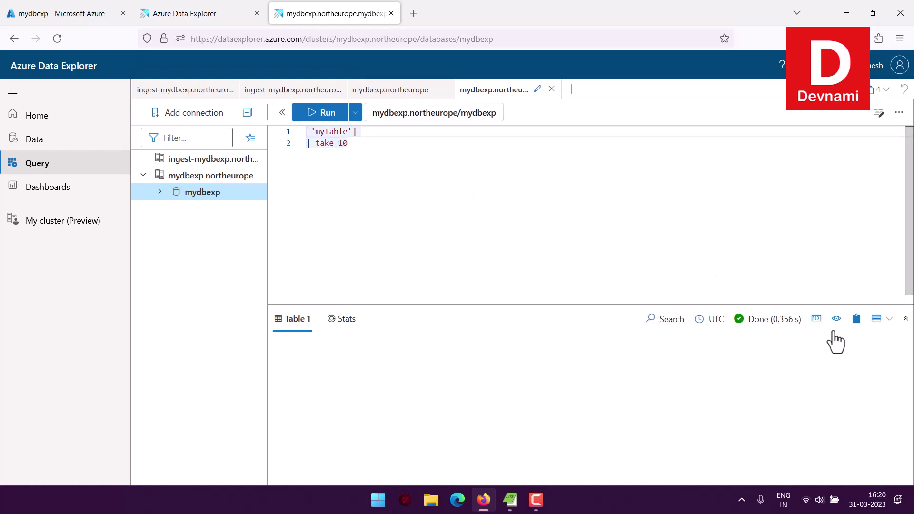
scroll(569, 398, "down", 1)
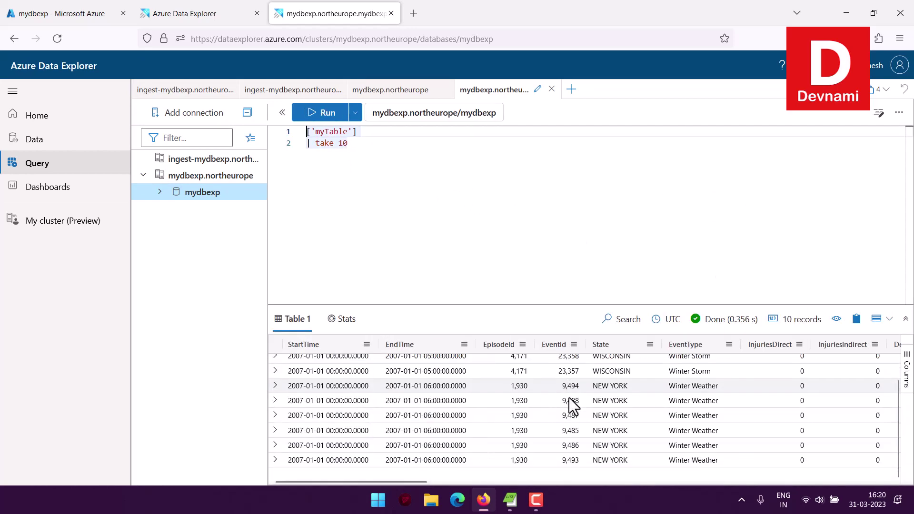
scroll(566, 394, "up", 1)
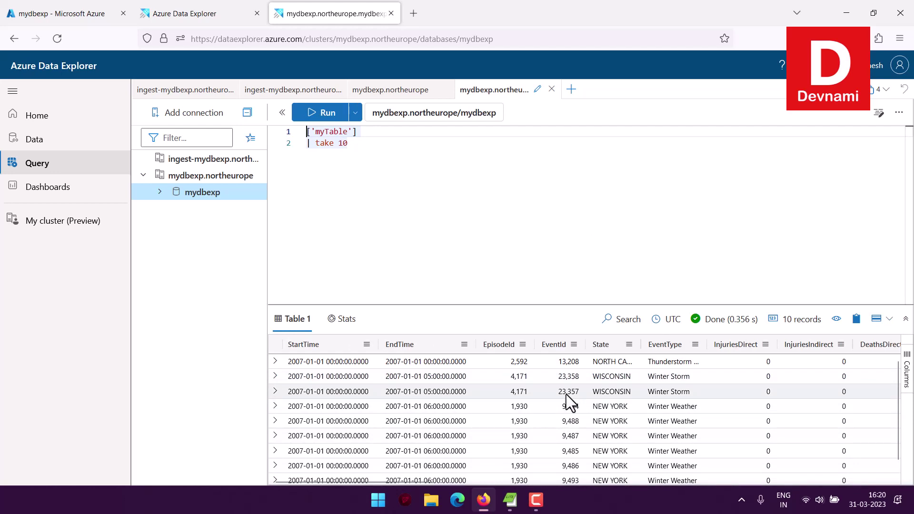